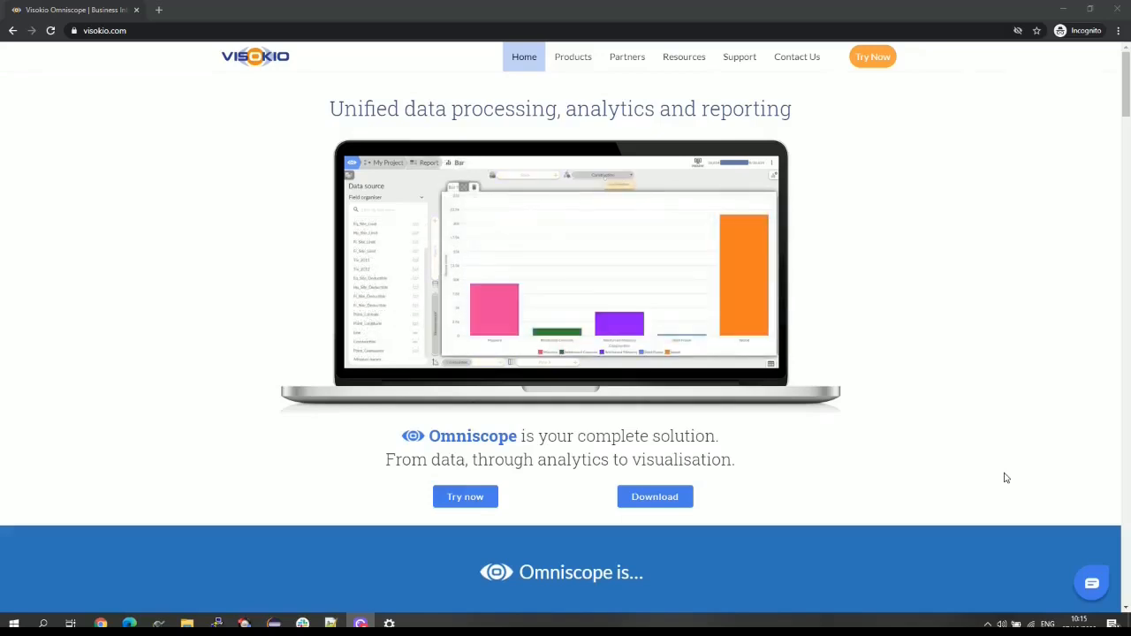
- Start the Omniscope Evo rock build download, cancel it, and show the Downloads folder
click(687, 497)
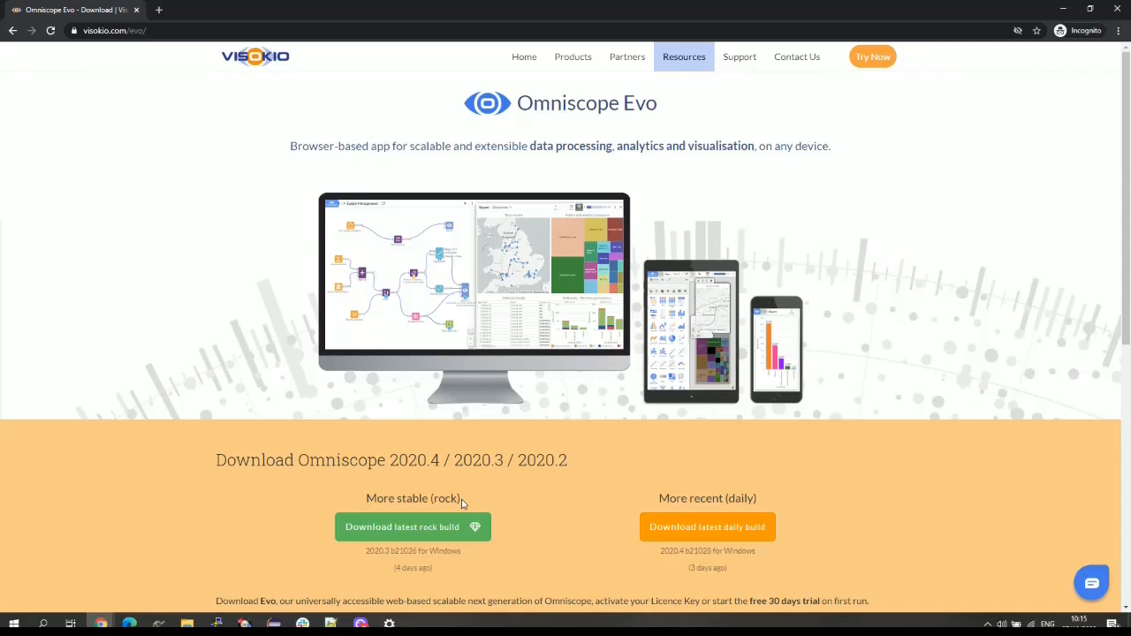
click(427, 534)
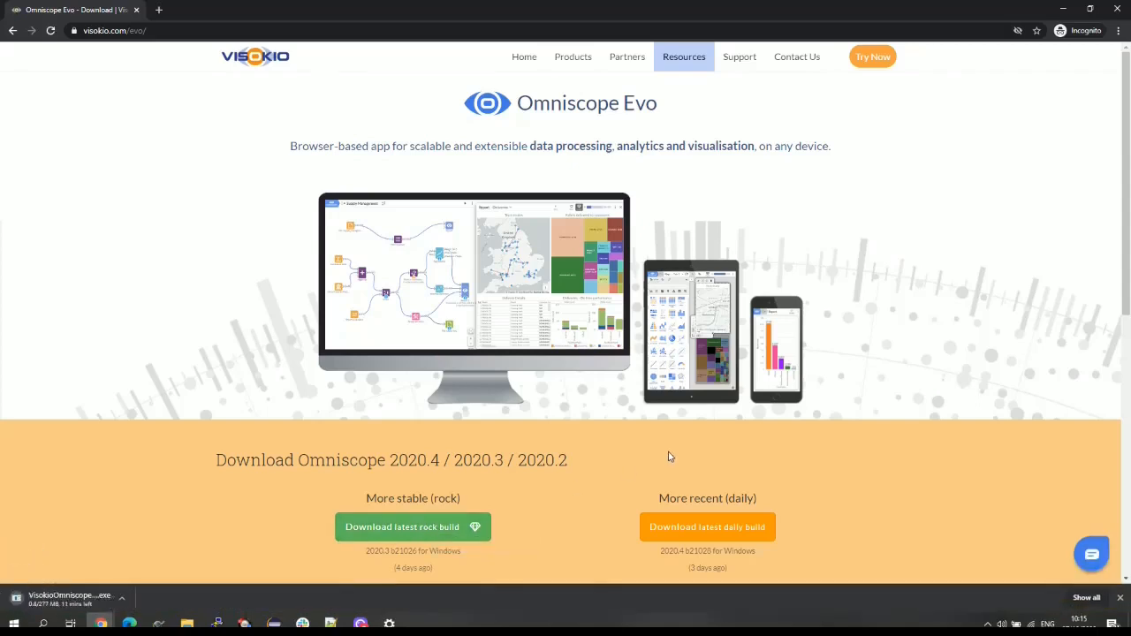
click(122, 598)
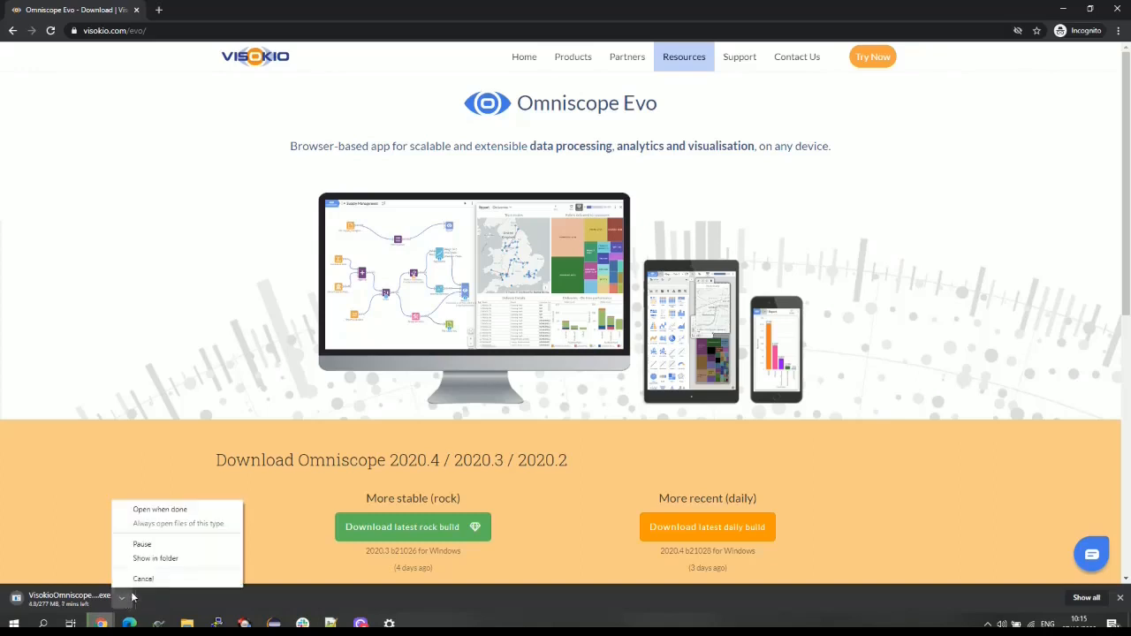
click(179, 580)
click(187, 623)
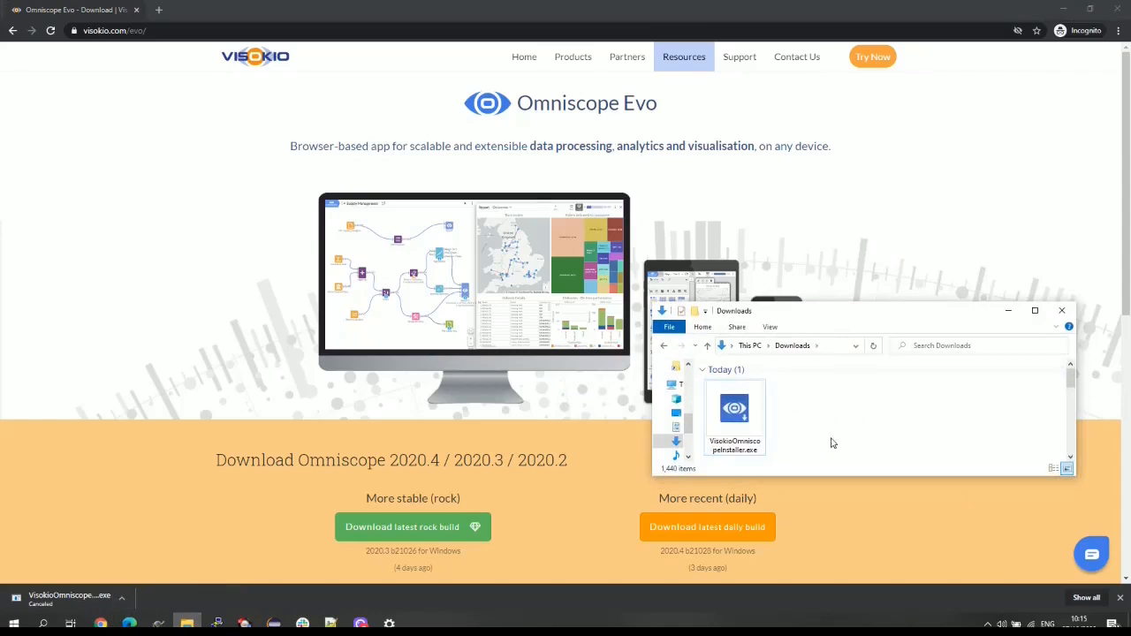
- Run VisokioOmniscopeInstaller.exe, accept the licence terms, install Omniscope and finish the wizard
double_click(750, 422)
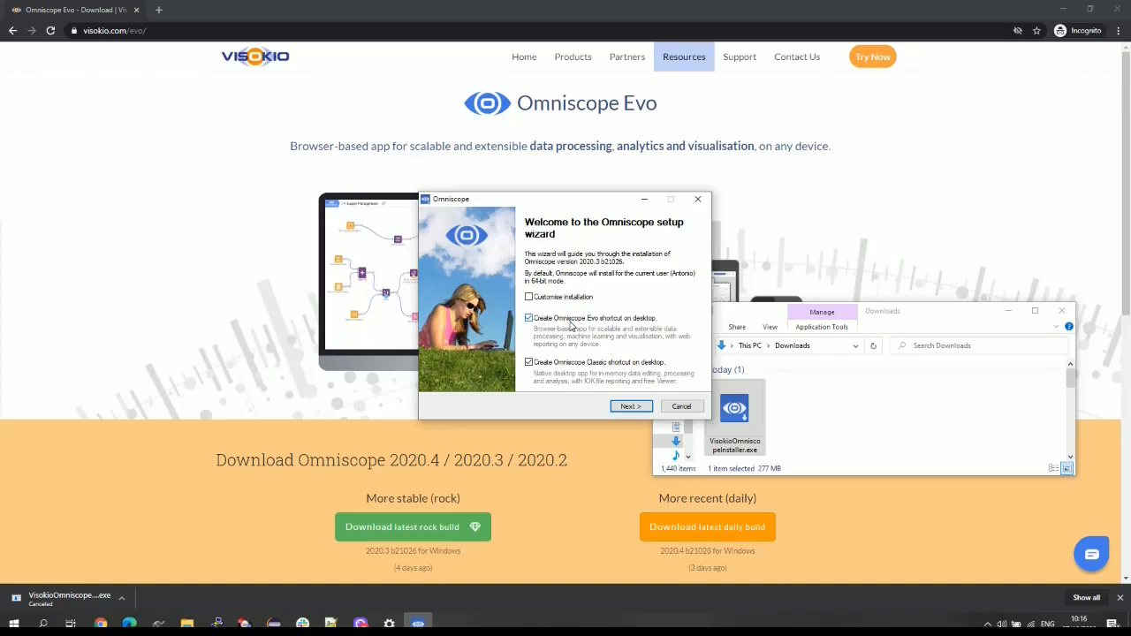
click(624, 407)
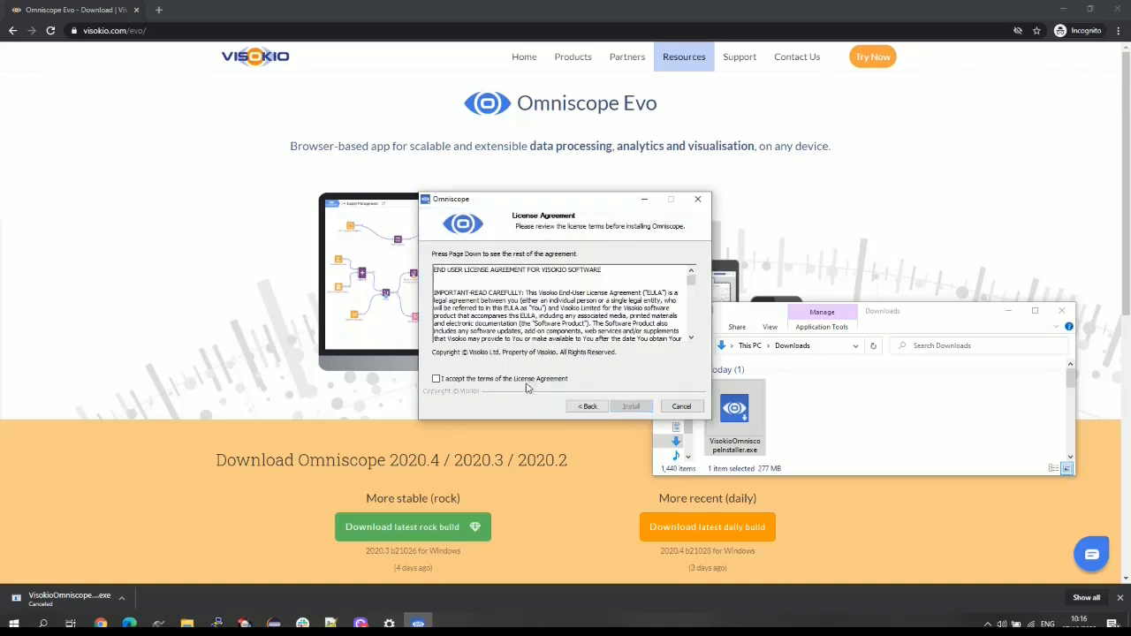
click(527, 381)
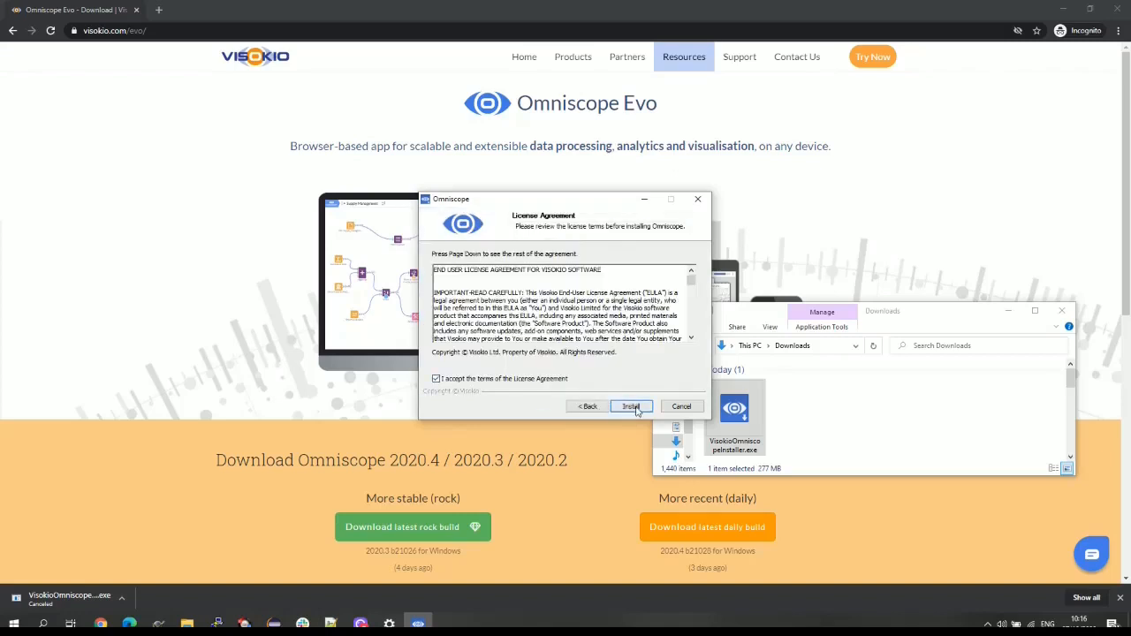
click(631, 407)
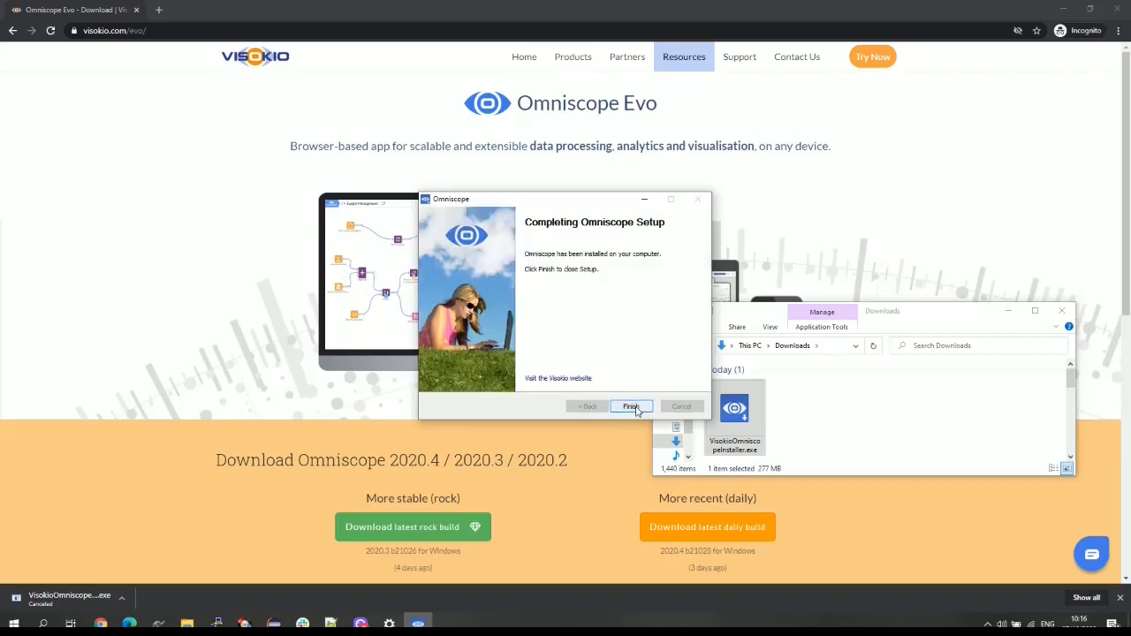
click(633, 407)
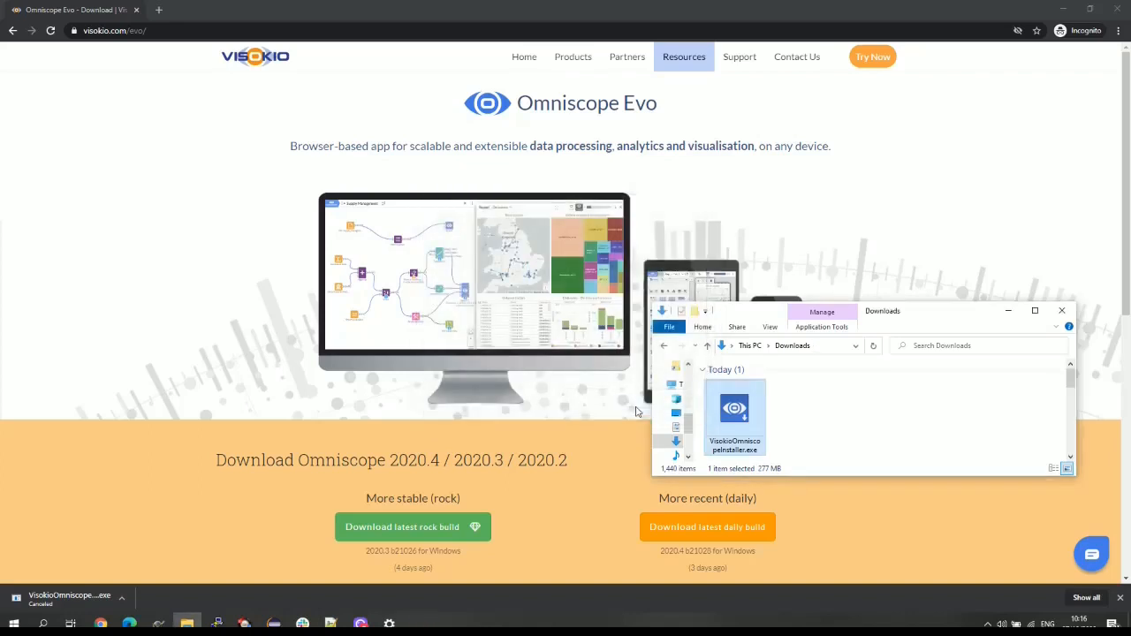
- Launch Omniscope Evo from a Start search for 'evo' and open its window from the tray icon
key(super)
text(evo)
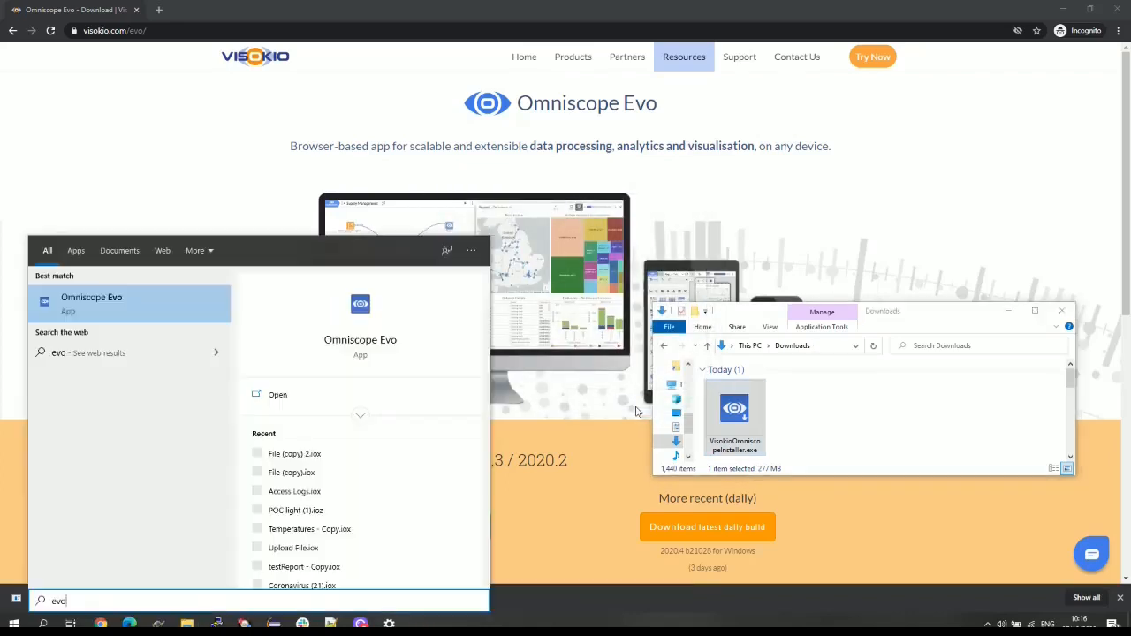
click(114, 319)
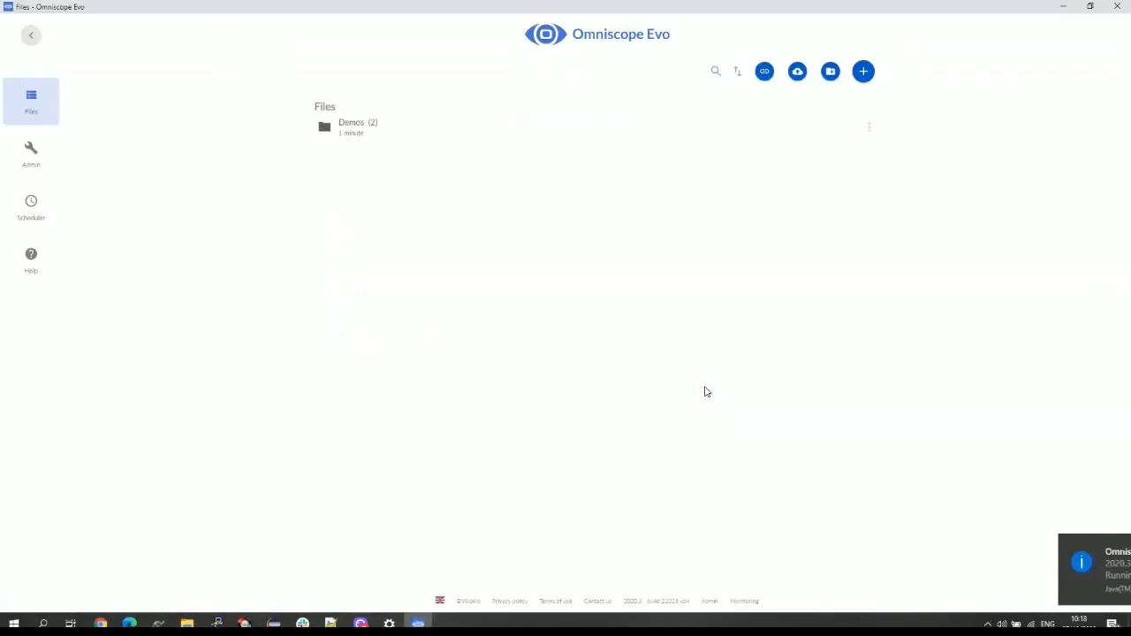
click(974, 624)
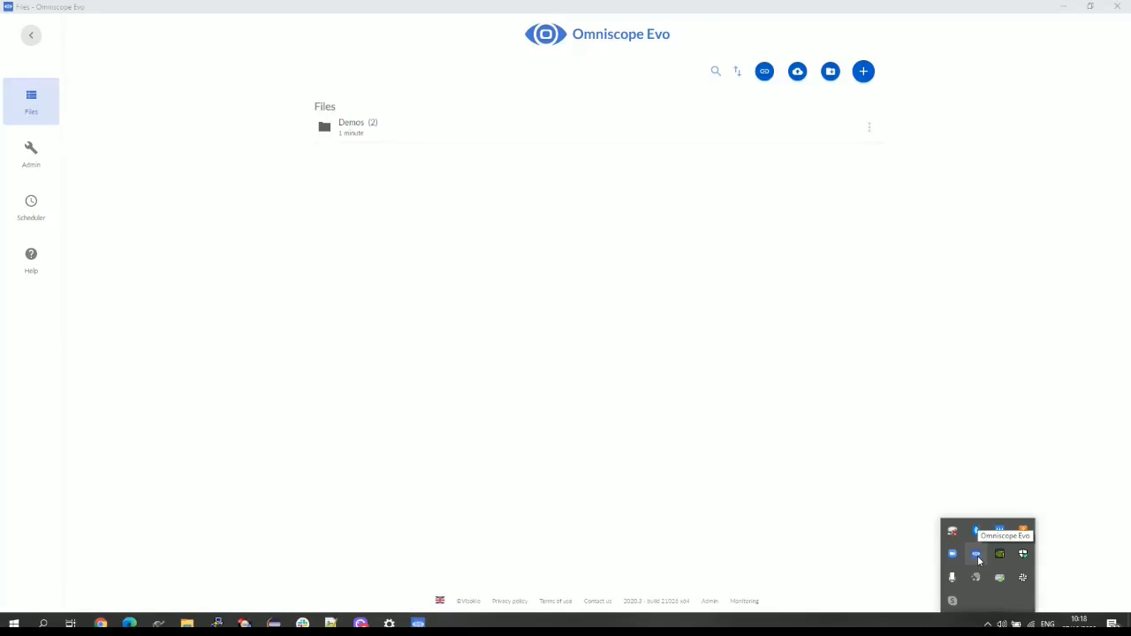
right_click(976, 555)
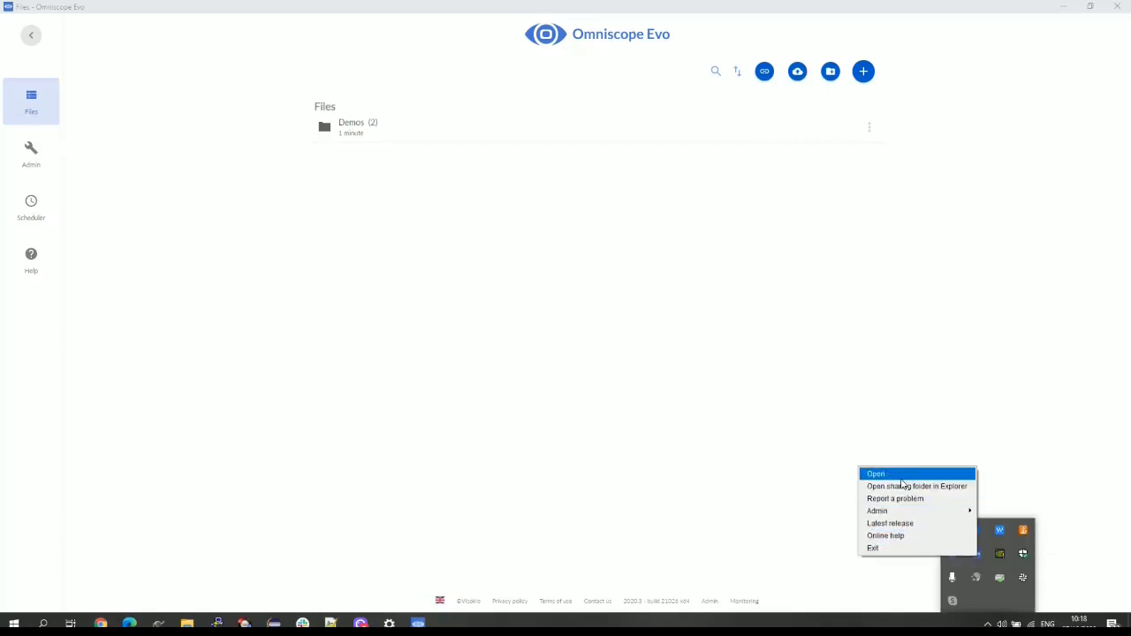
click(901, 480)
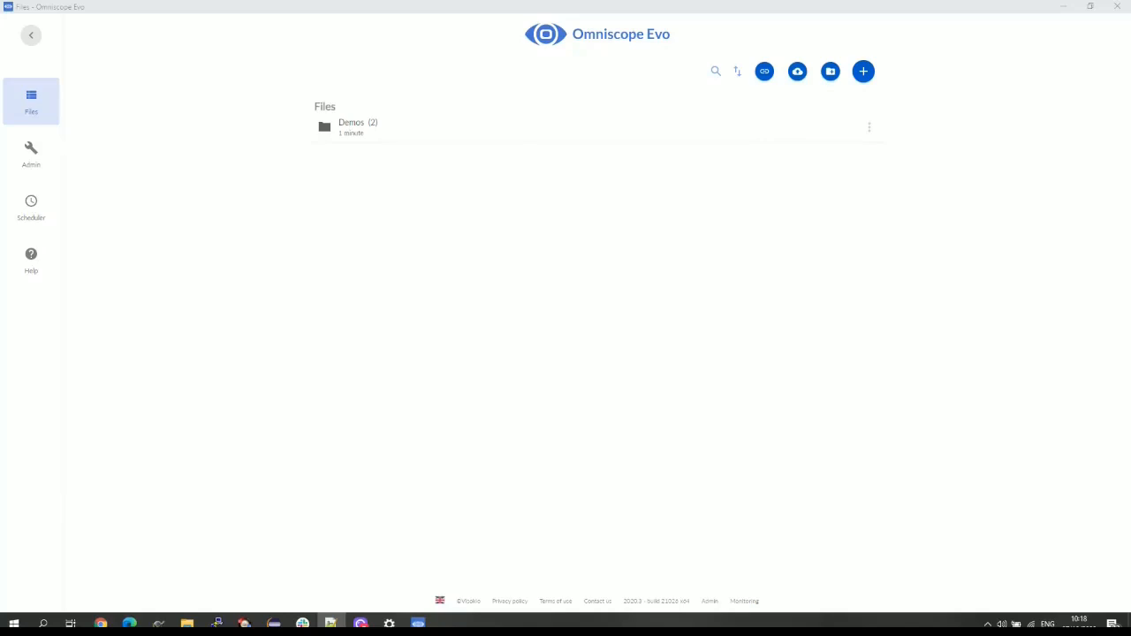
- Save the admin credentials, then inspect the Sharing folder path in the web server settings
click(24, 167)
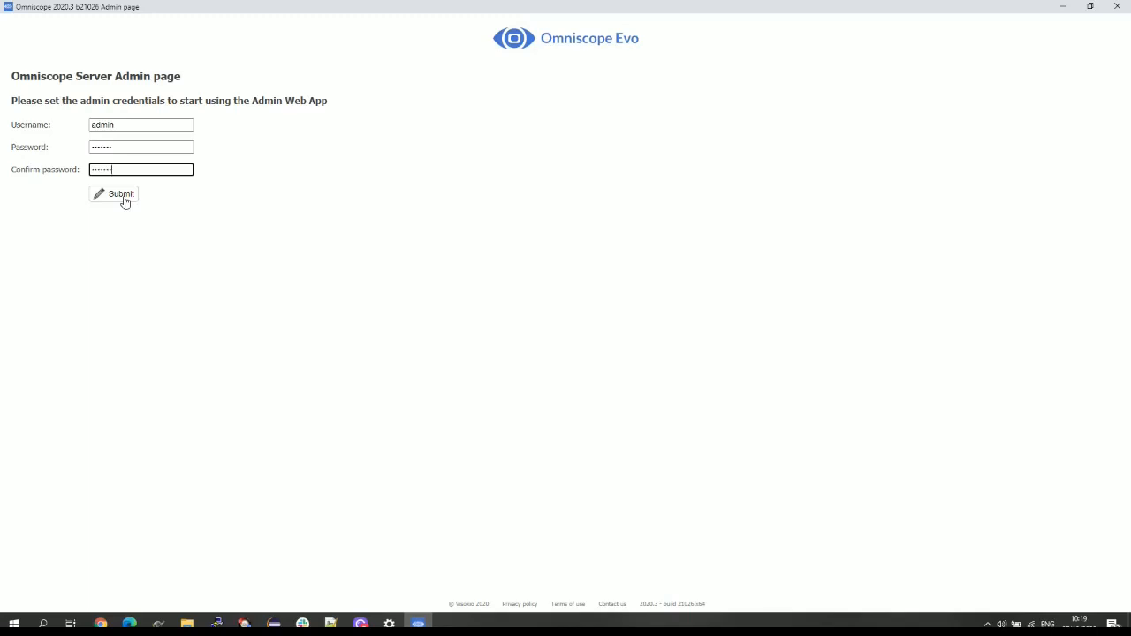
click(124, 201)
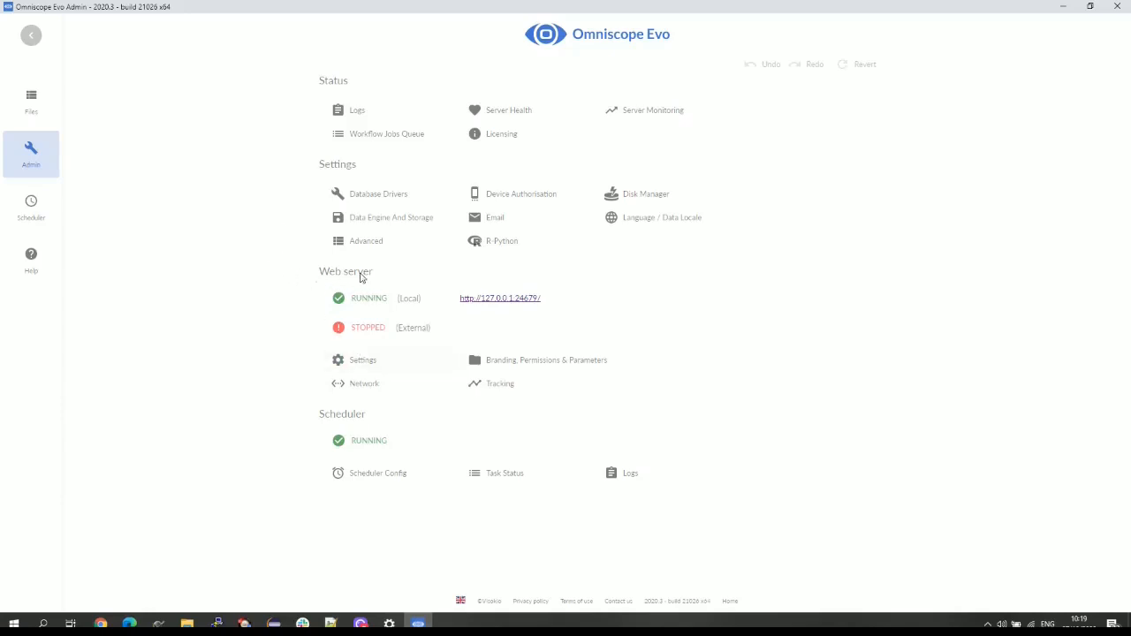
click(362, 362)
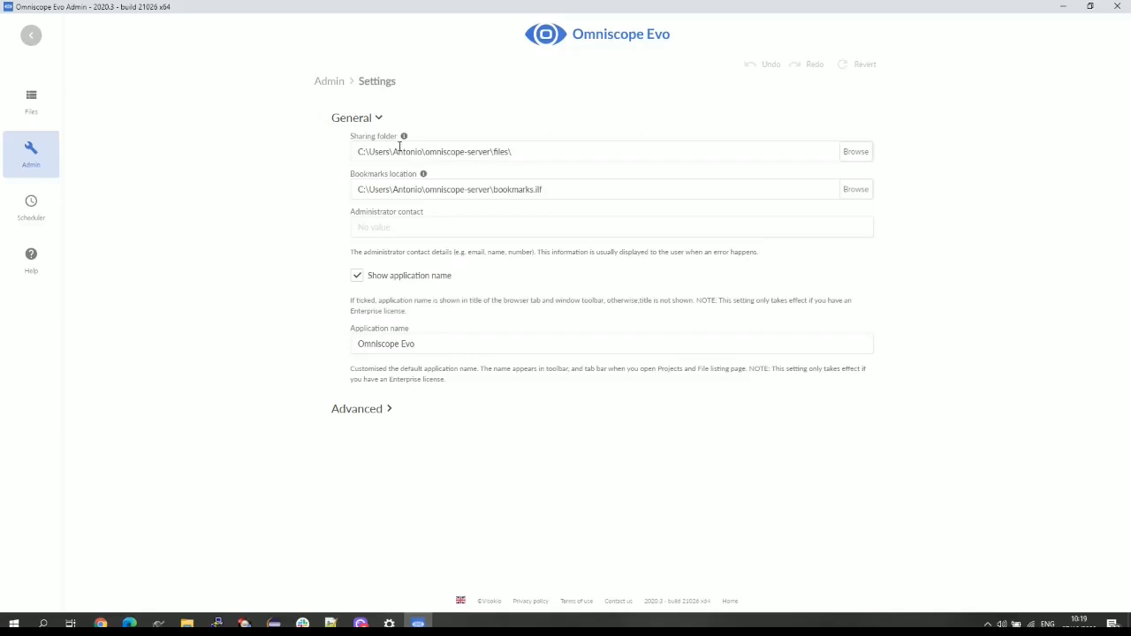
drag(359, 151, 406, 152)
click(468, 152)
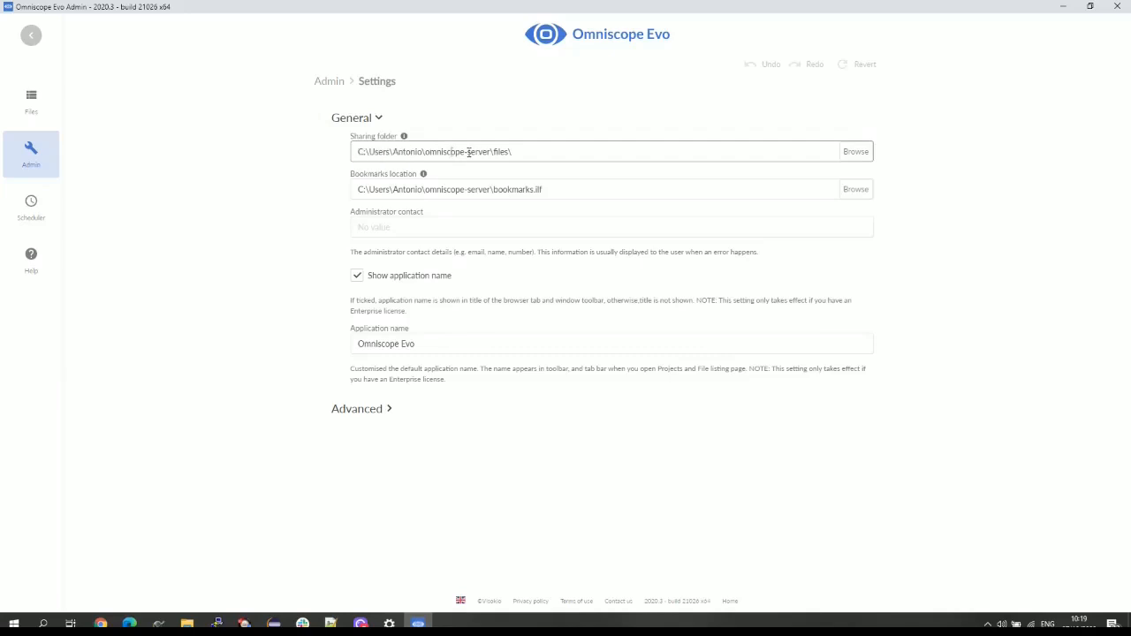
drag(490, 152, 425, 152)
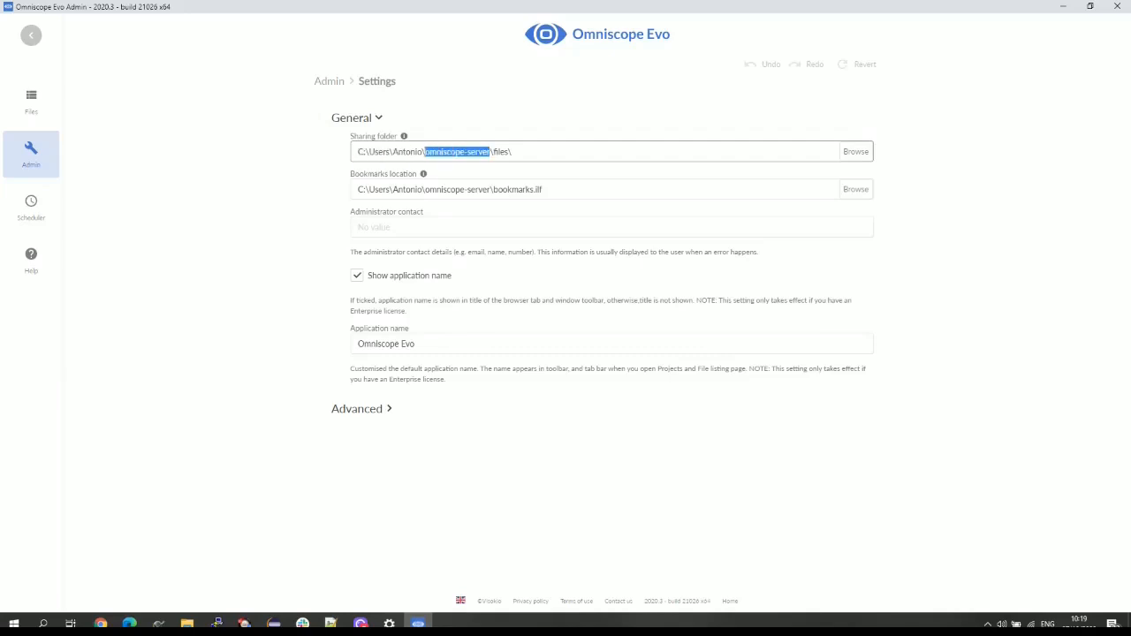
double_click(498, 152)
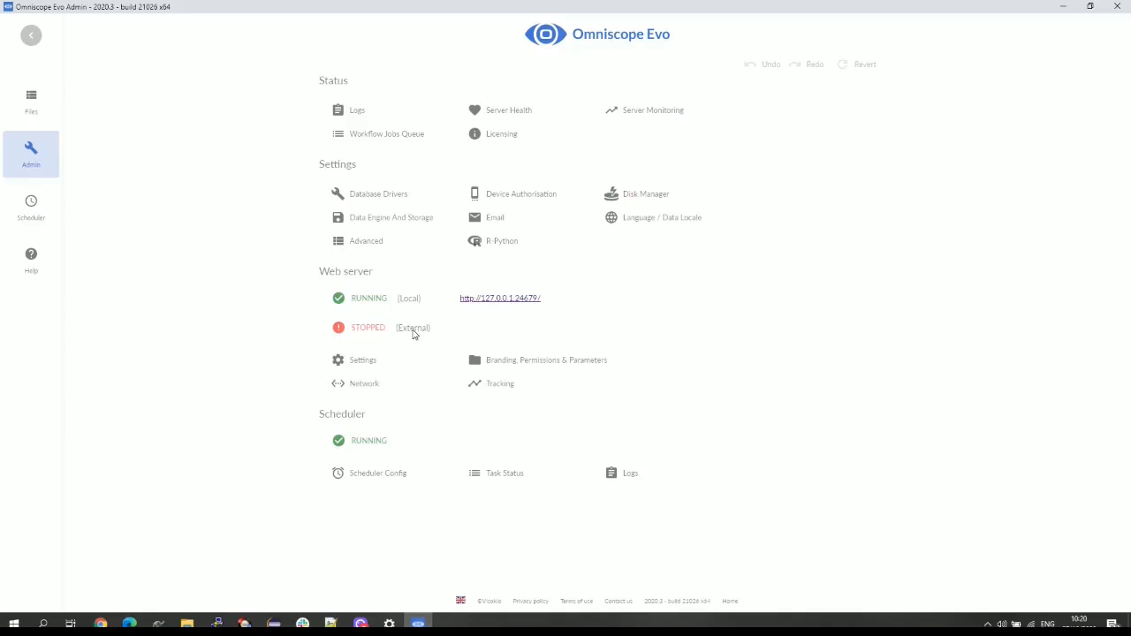
- Enable the external web server and turn on HTTPS in the network settings
click(356, 396)
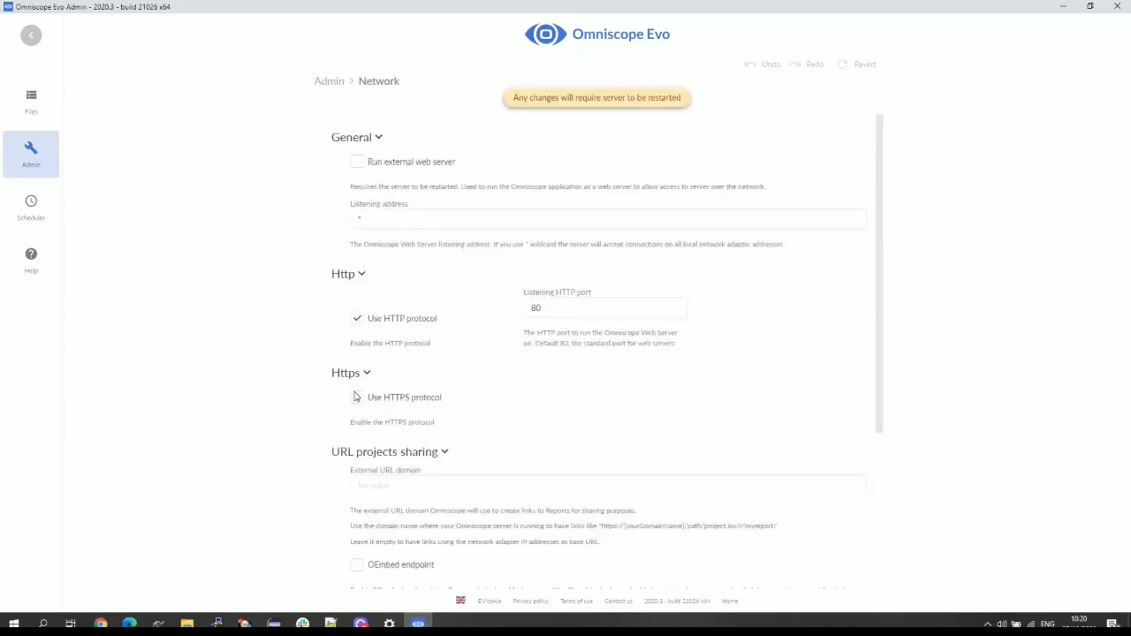
click(357, 165)
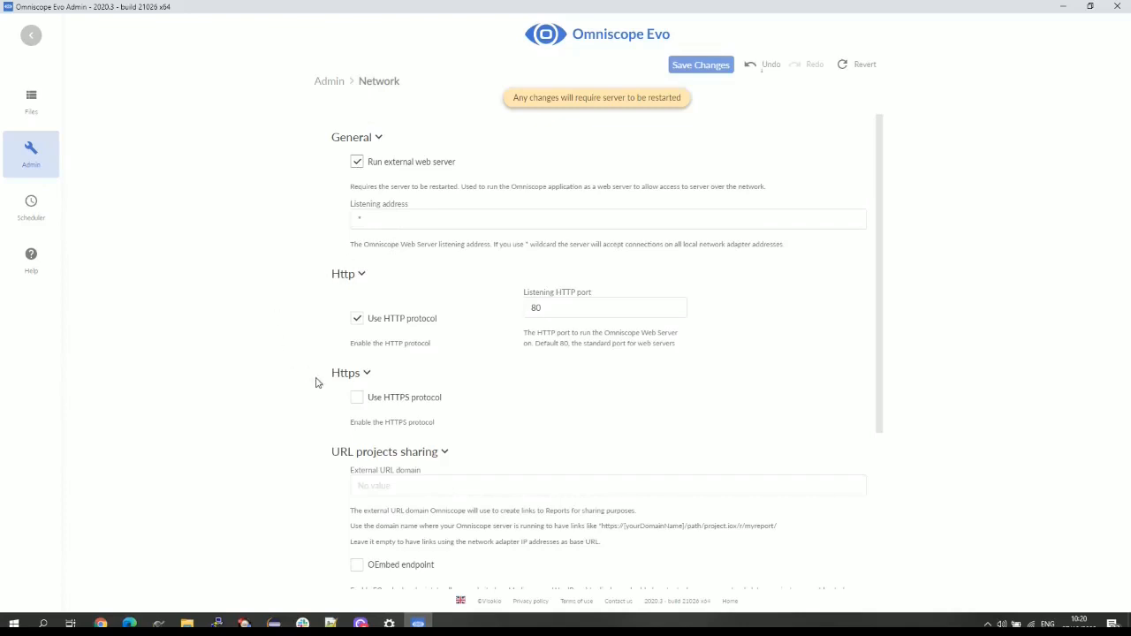
click(357, 400)
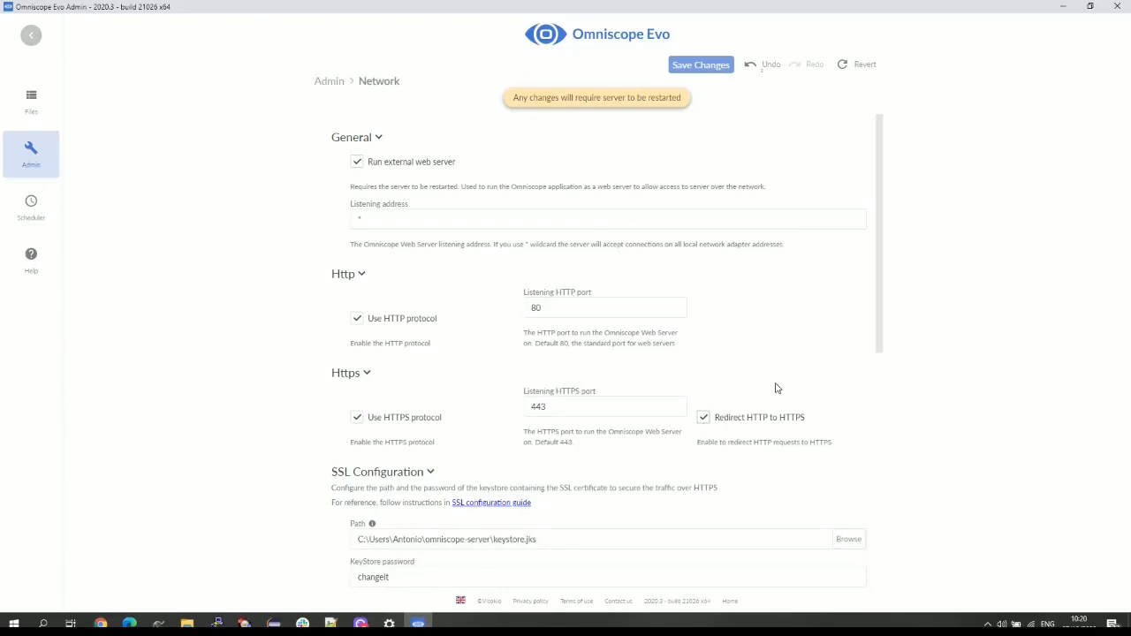
scroll(778, 387, down, 1)
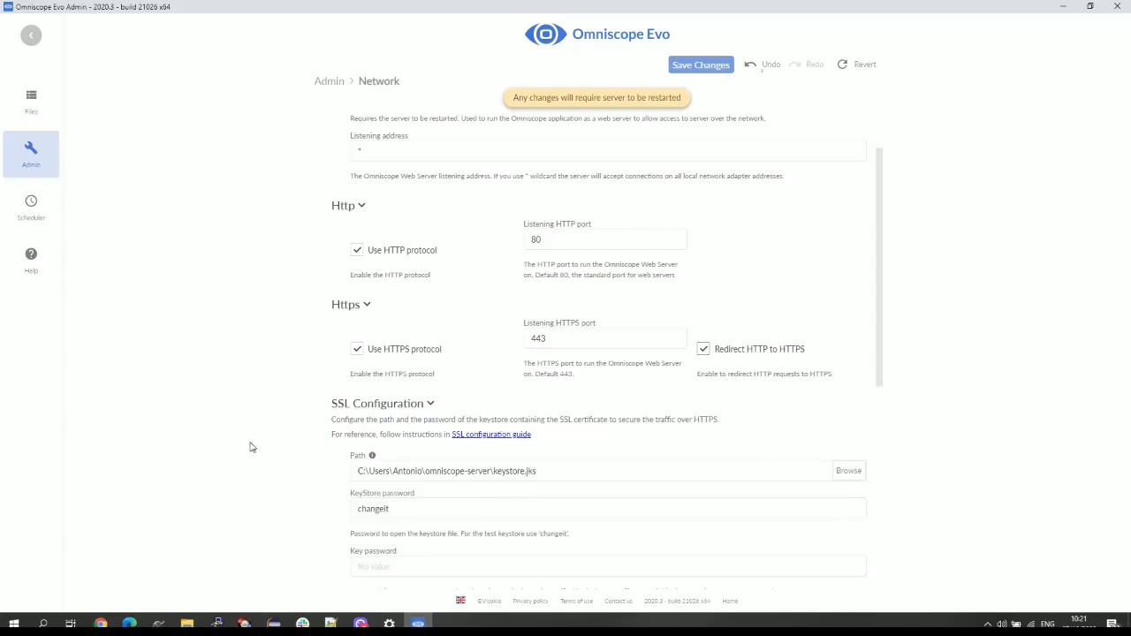
scroll(480, 348, up, 1)
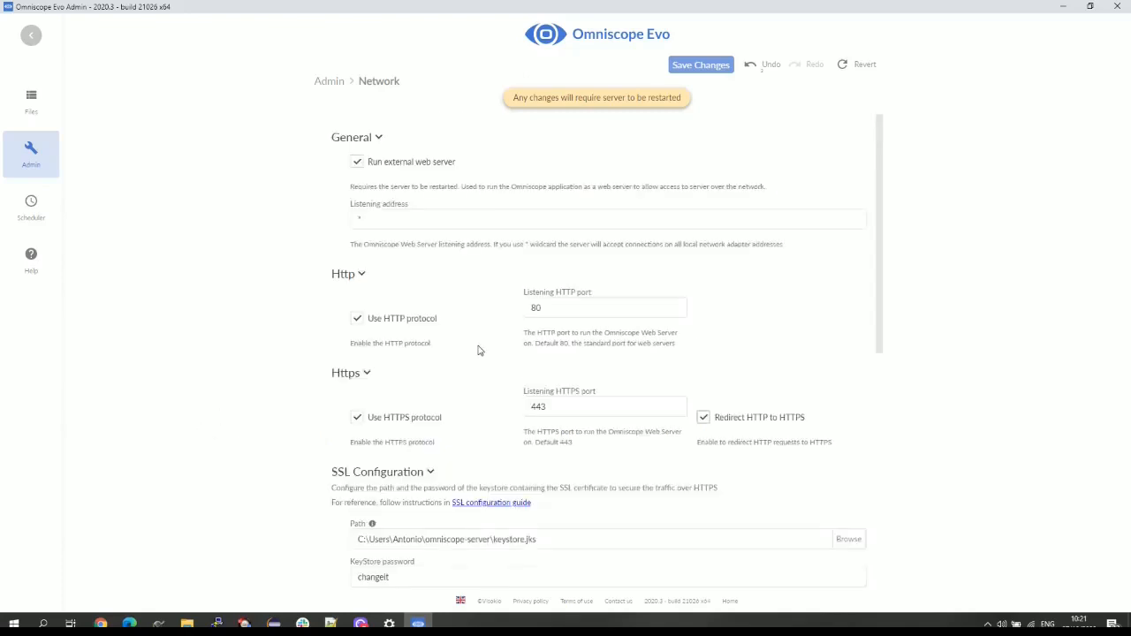
- Save and apply the network settings to the server, then return to the Admin overview
click(701, 65)
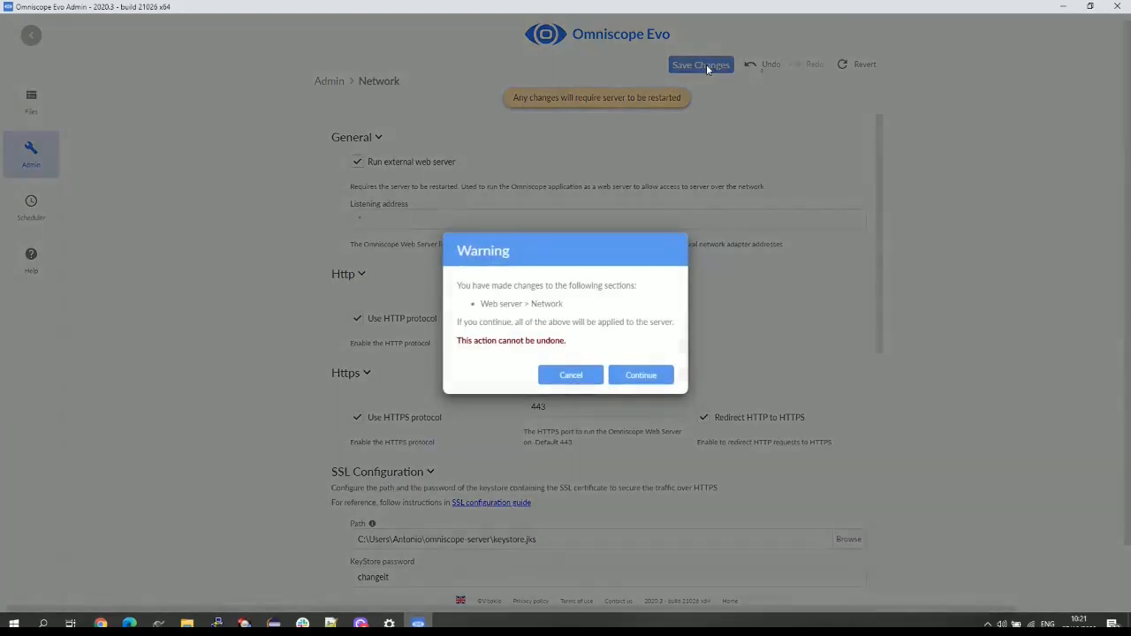
click(642, 375)
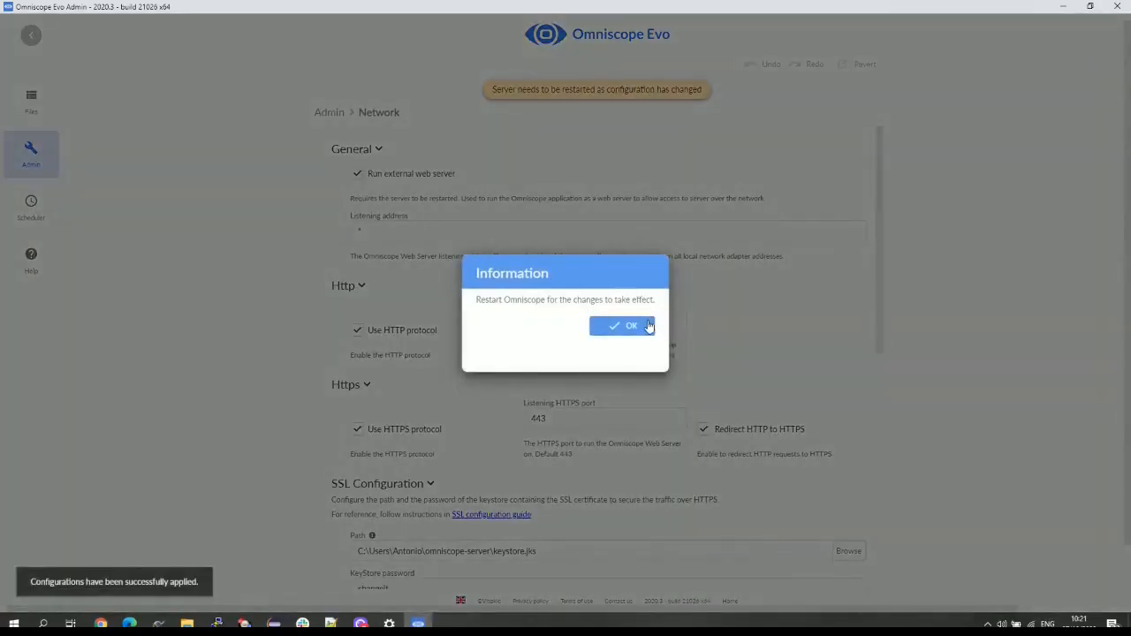
click(647, 325)
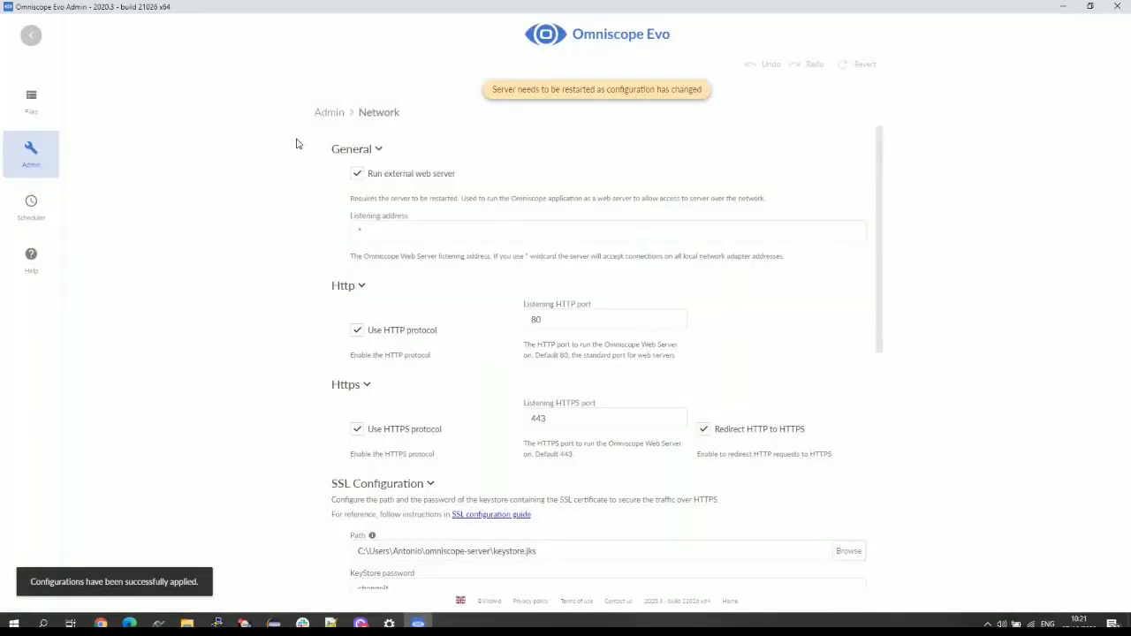
click(325, 118)
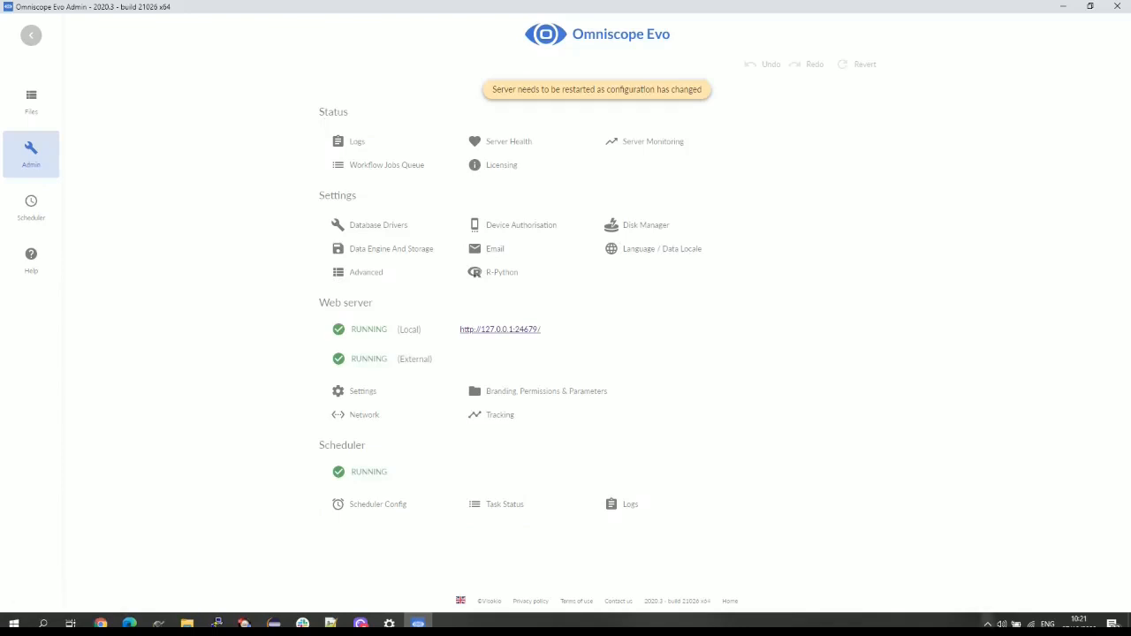
- Exit the Omniscope server from its system tray icon menu
click(989, 624)
right_click(975, 556)
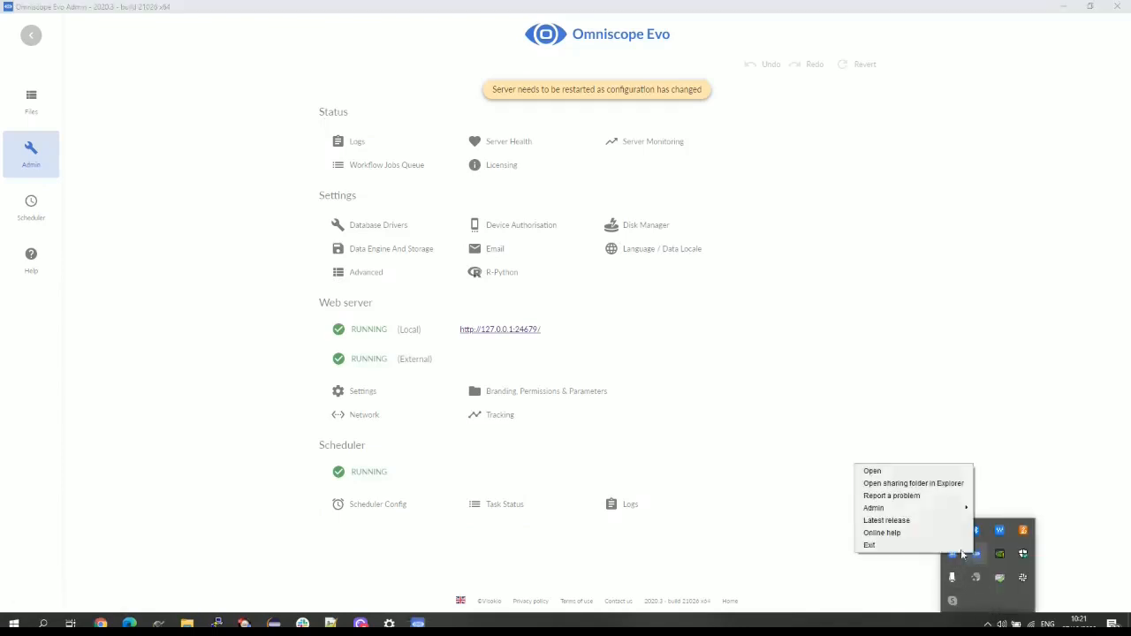
click(951, 545)
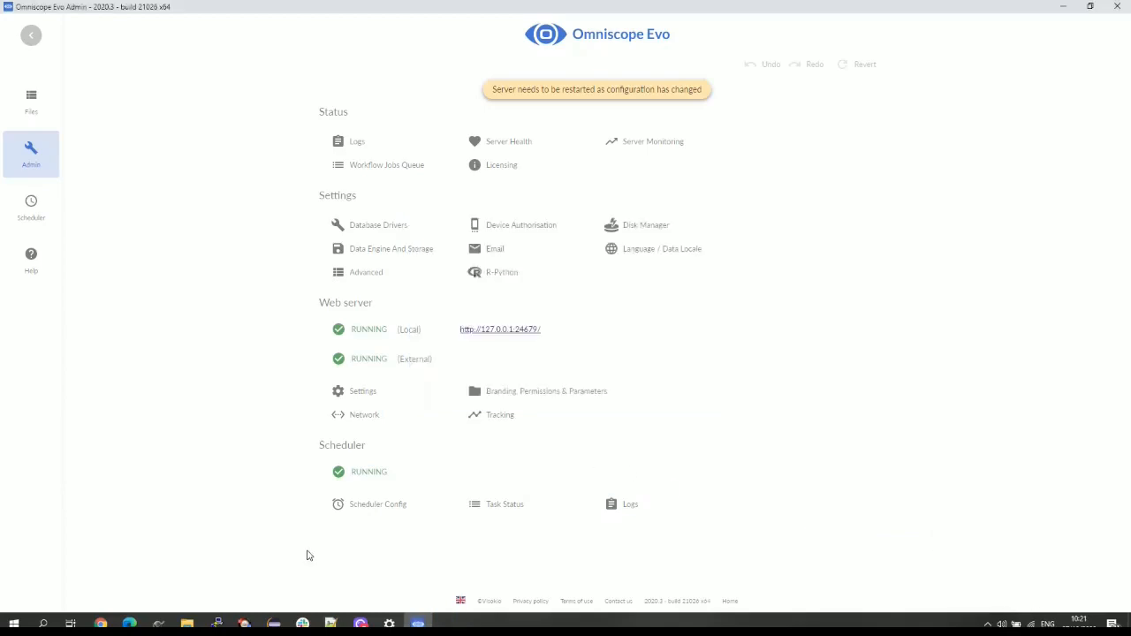
- Relaunch Omniscope Evo via the 'evo' Start search and open Admin's Branding, Permissions & Parameters page
key(super)
text(evo)
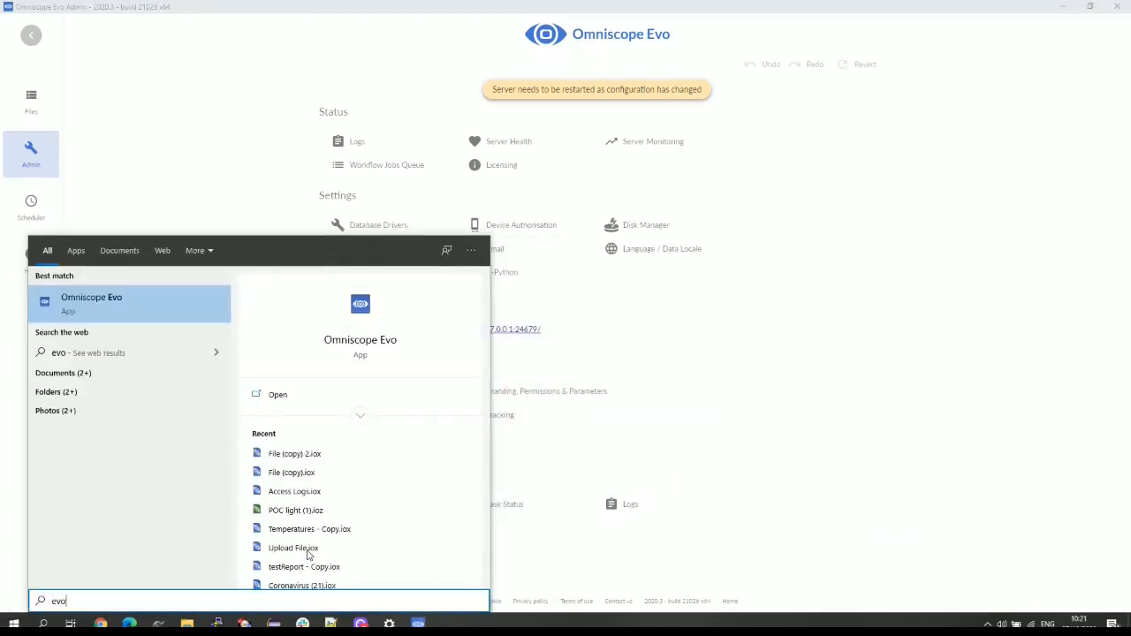
key(Return)
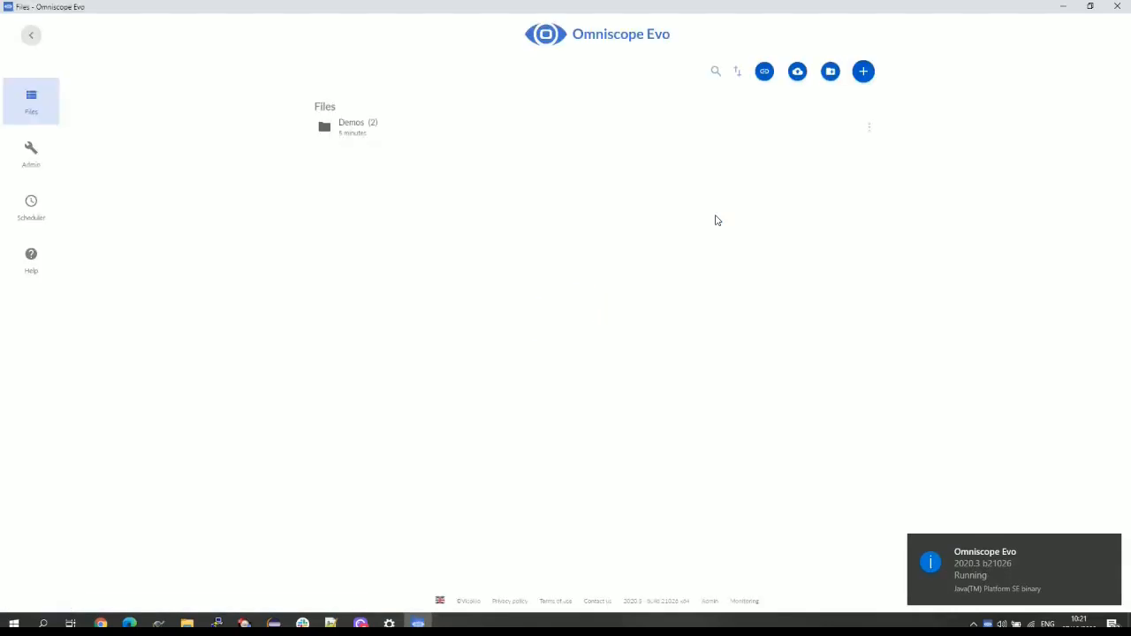
click(38, 167)
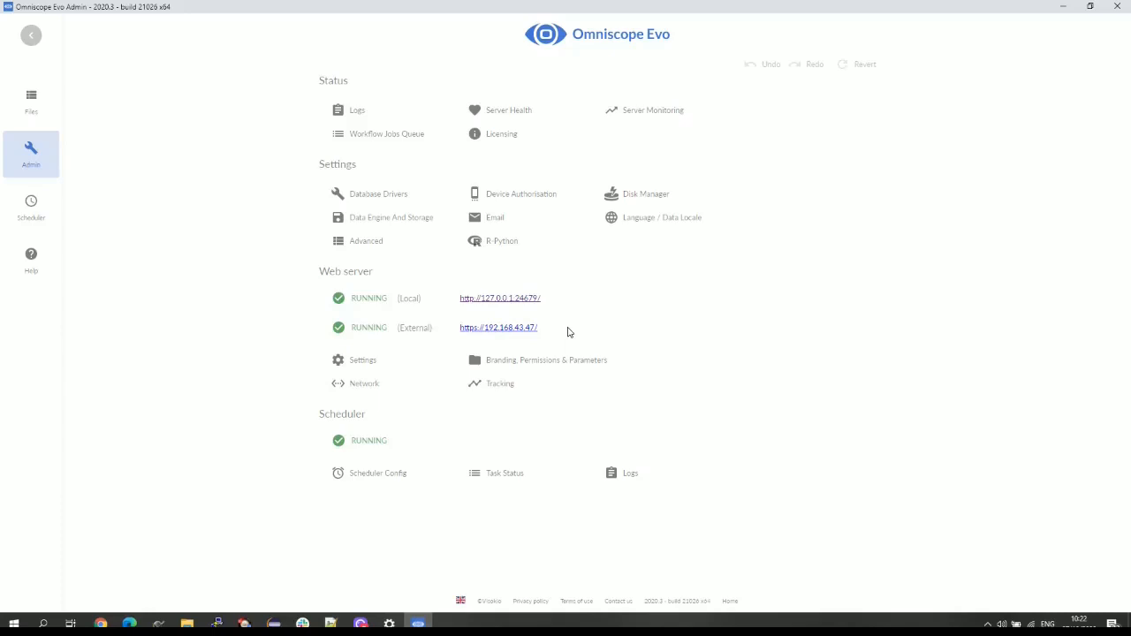
click(491, 364)
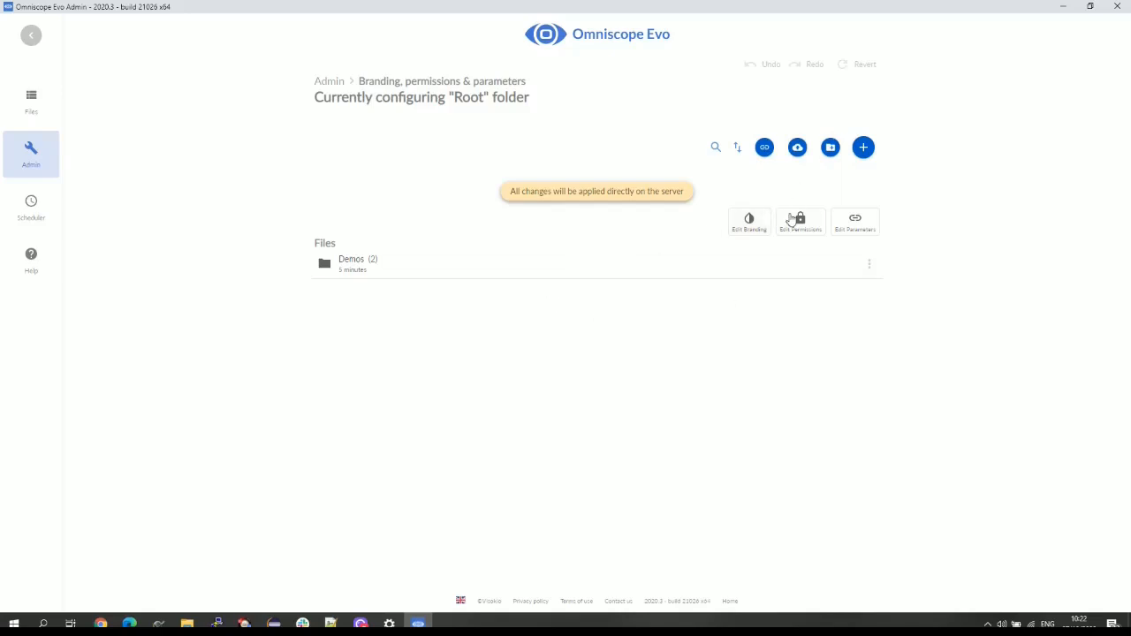
- Select the Demos folder and review its Anonymous user permissions without changing them
click(357, 264)
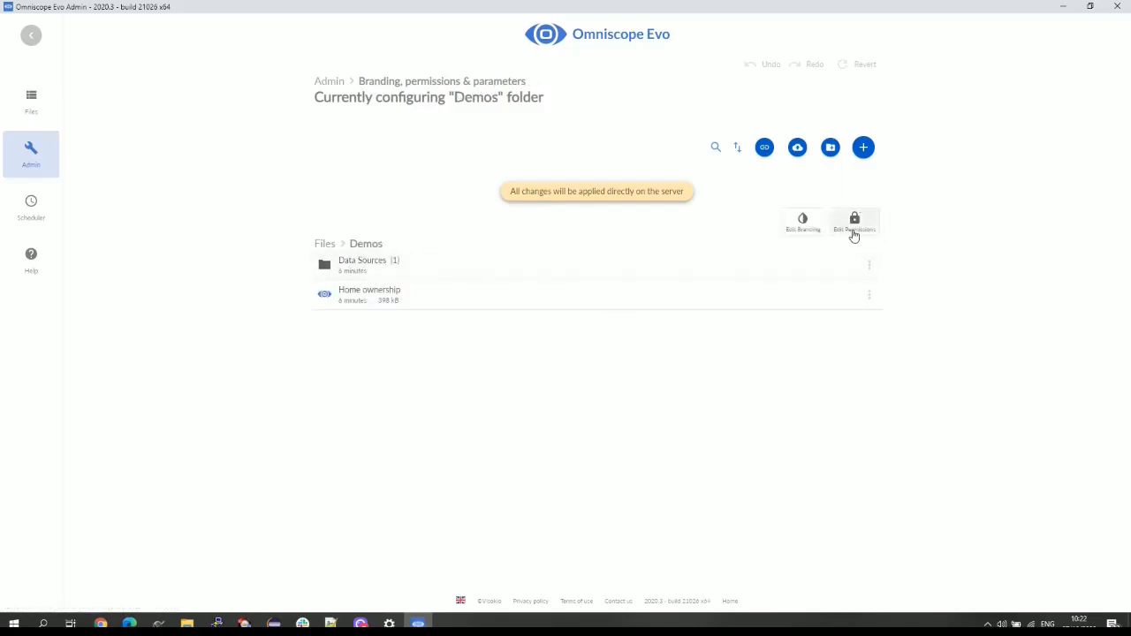
click(853, 230)
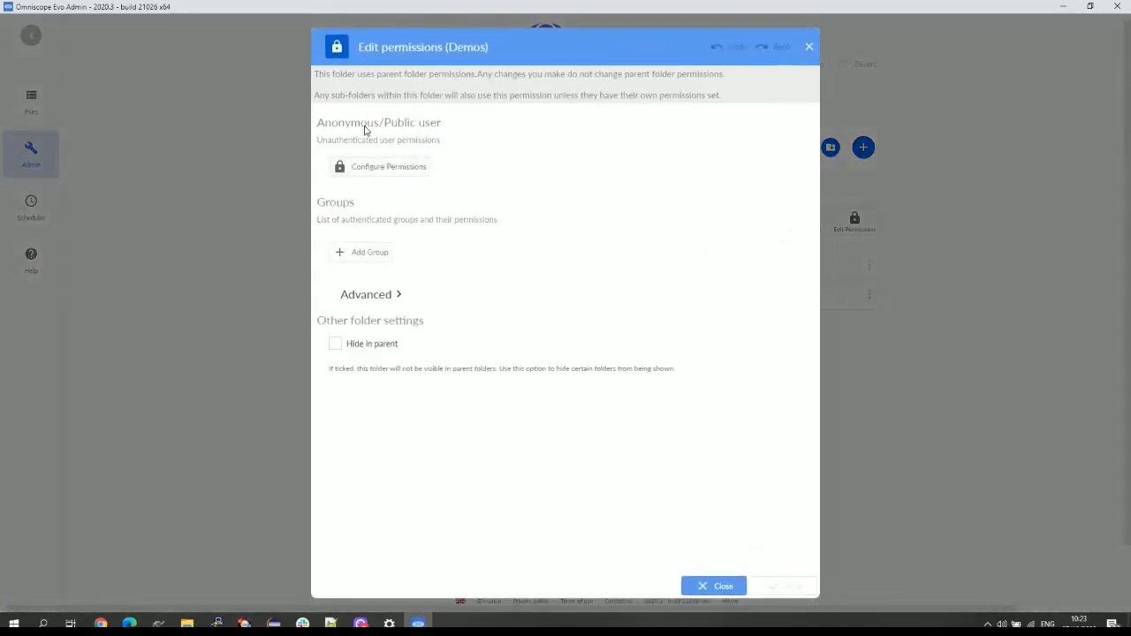
click(402, 168)
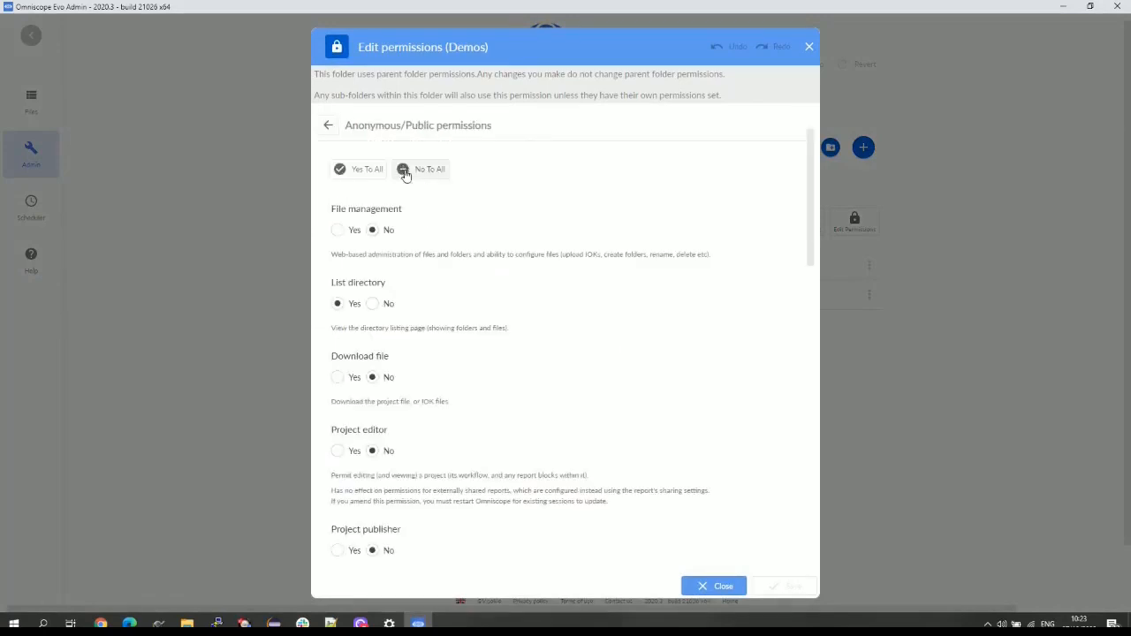
scroll(448, 274, down, 1)
scroll(448, 275, down, 10)
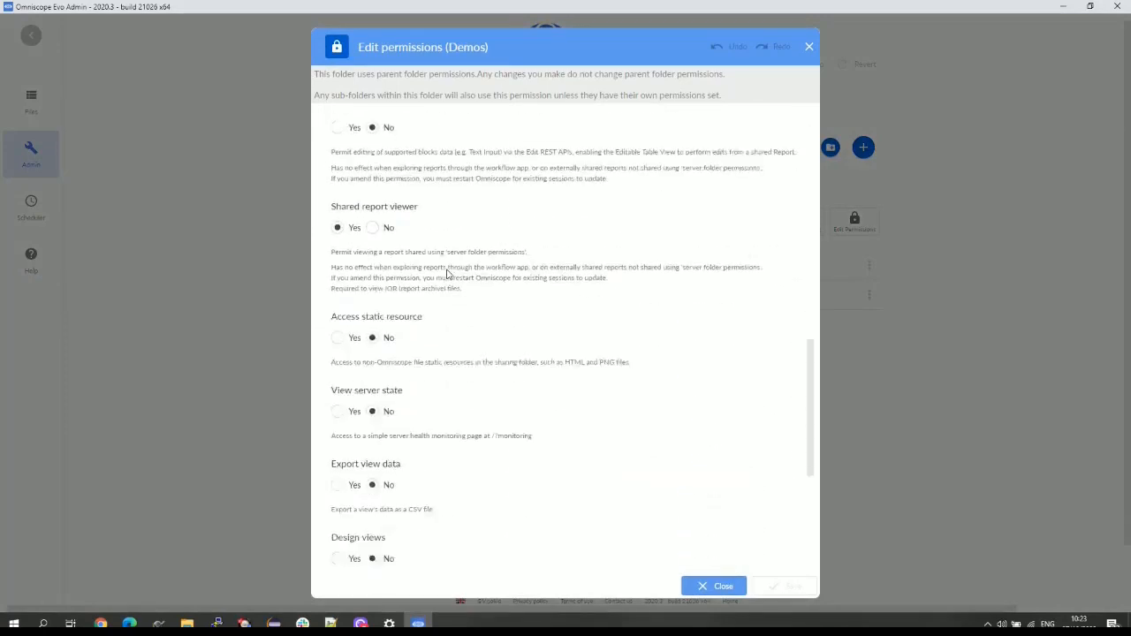
scroll(520, 296, up, 10)
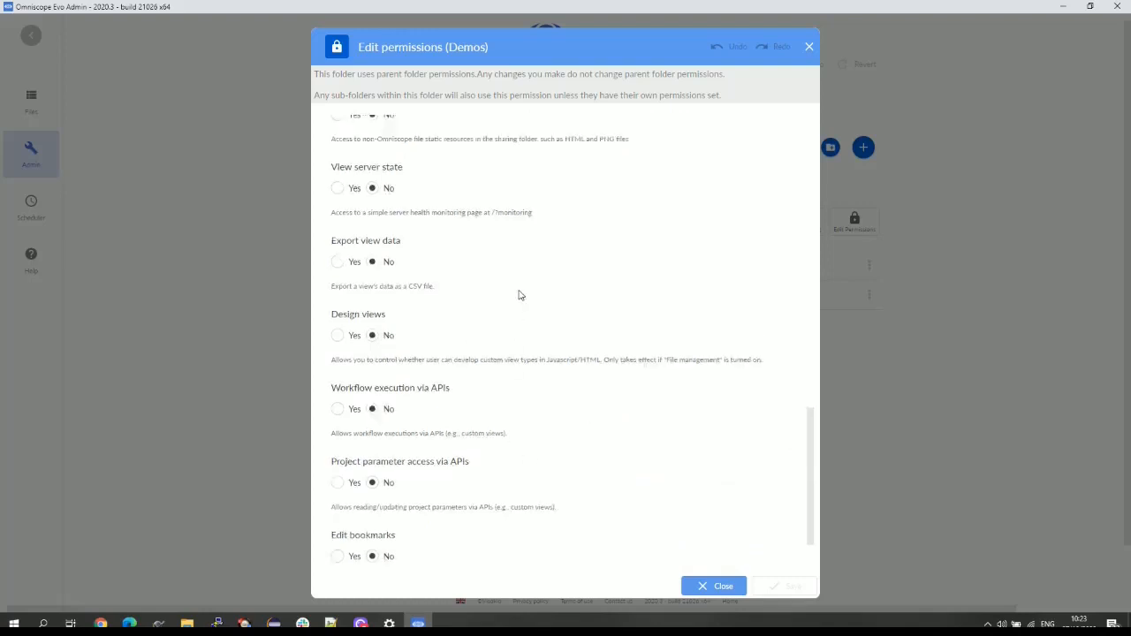
click(716, 590)
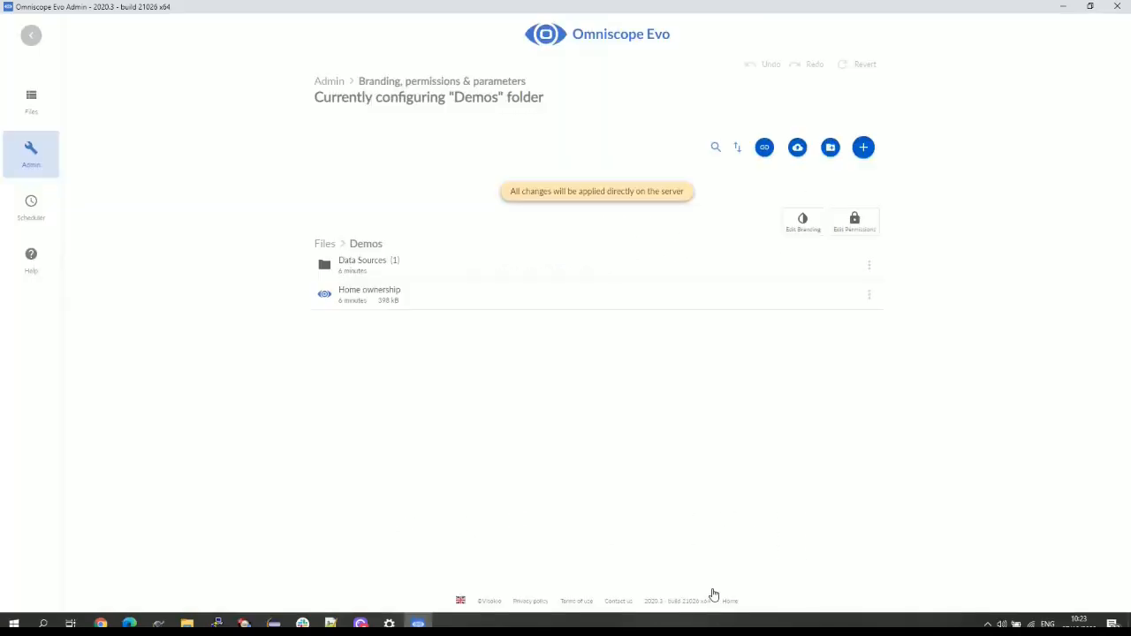
- Add a new user group to the Demos folder with every permission granted, and save
click(871, 224)
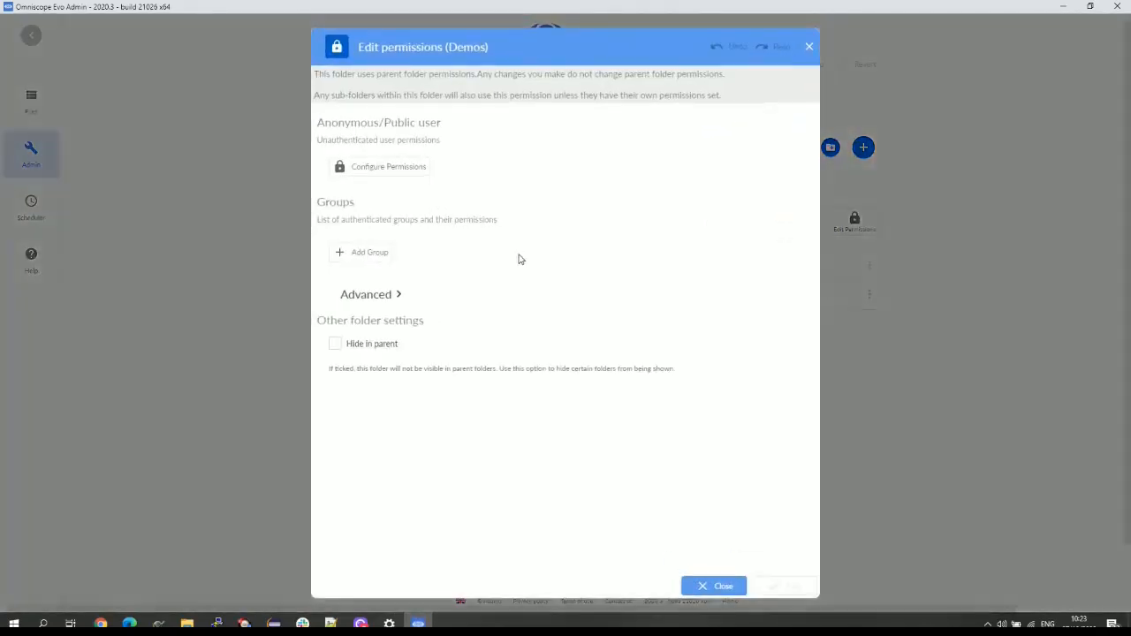
click(382, 253)
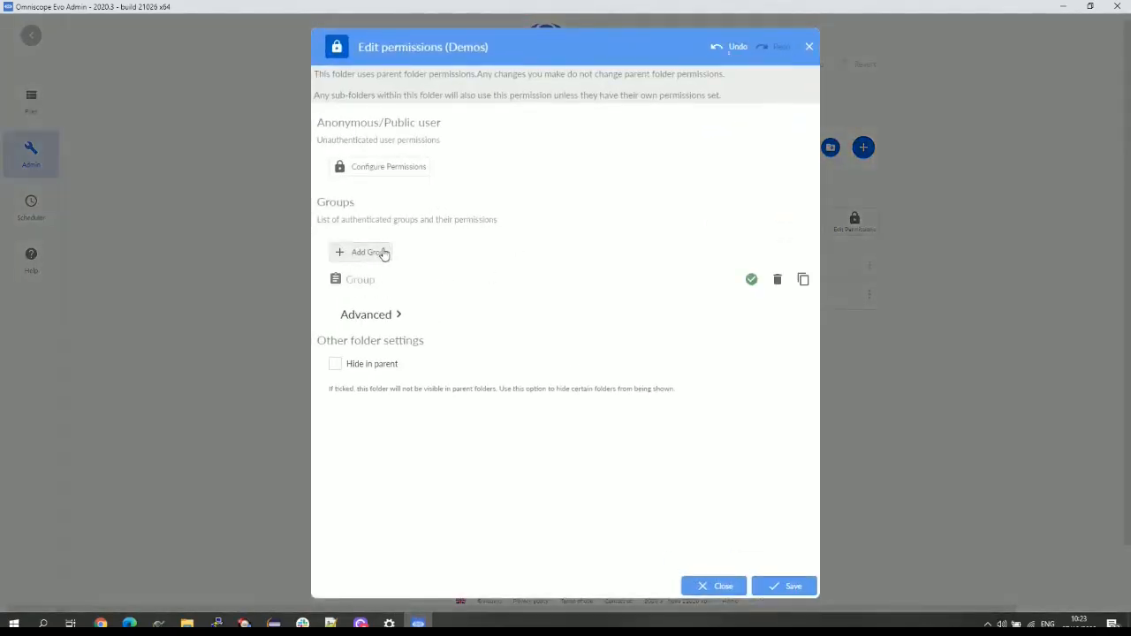
click(366, 283)
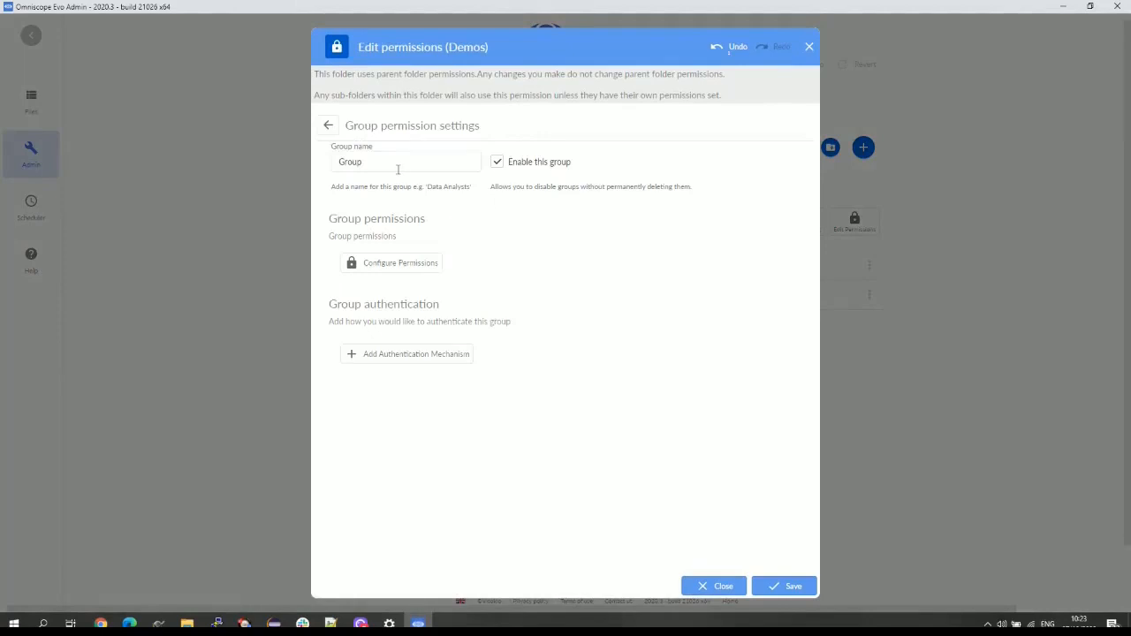
click(426, 263)
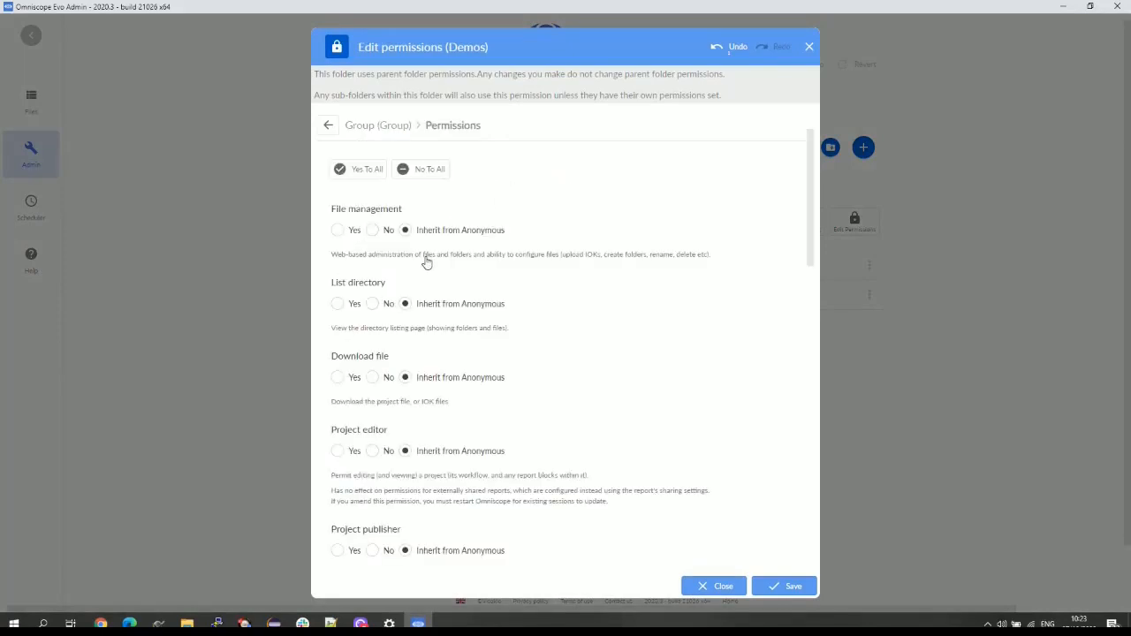
click(371, 170)
click(788, 586)
click(634, 328)
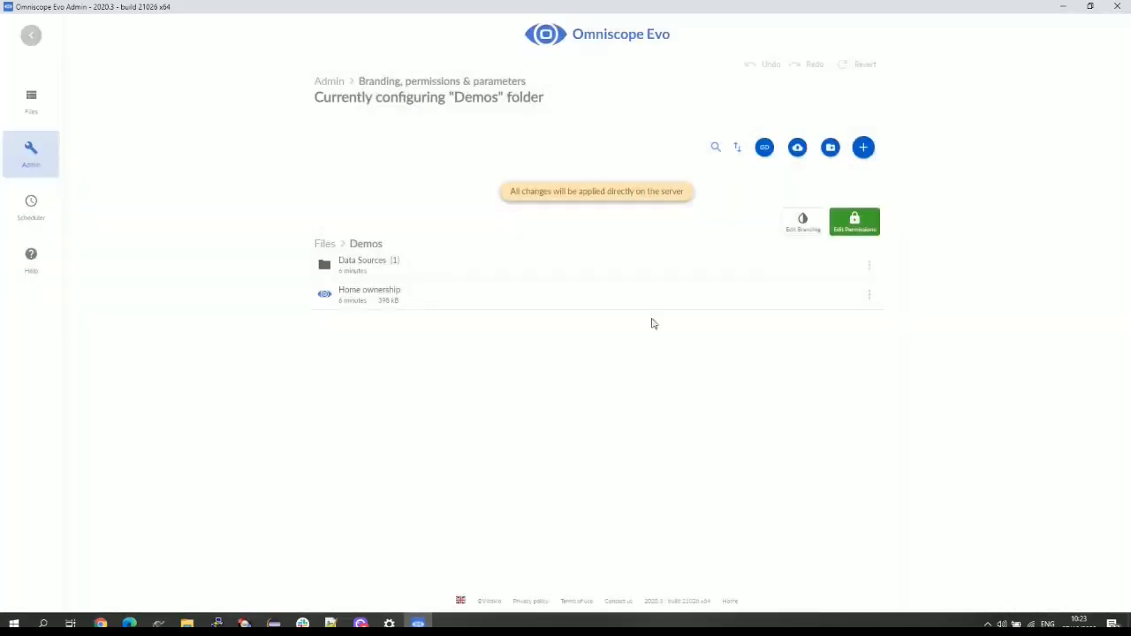
- Give the group List of users authentication with one username and password, and save the permissions
click(850, 225)
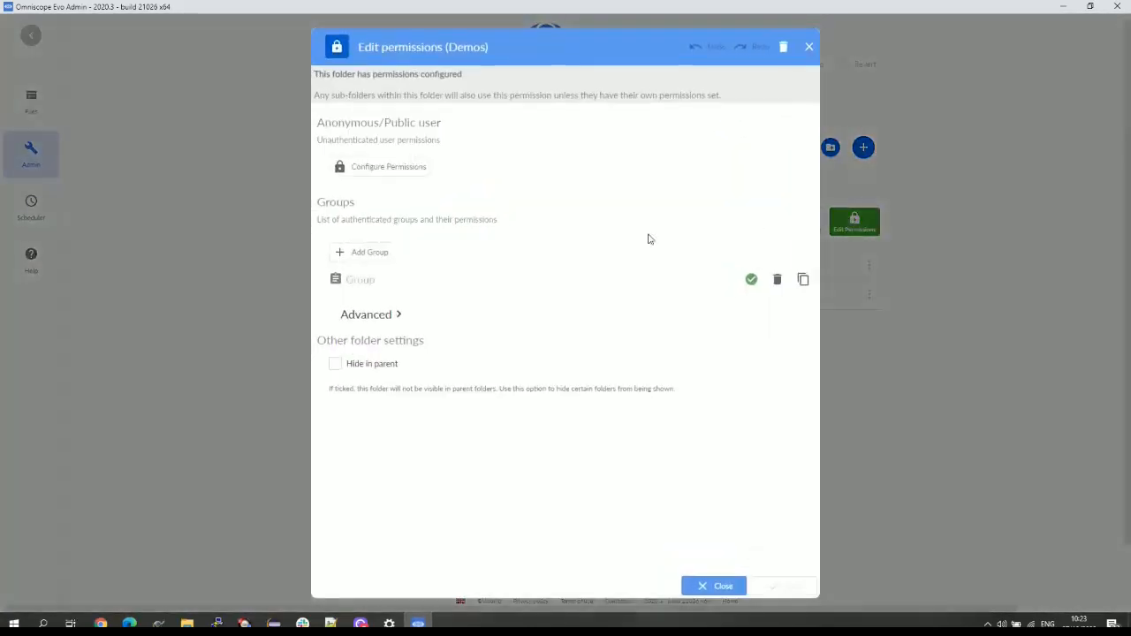
click(358, 280)
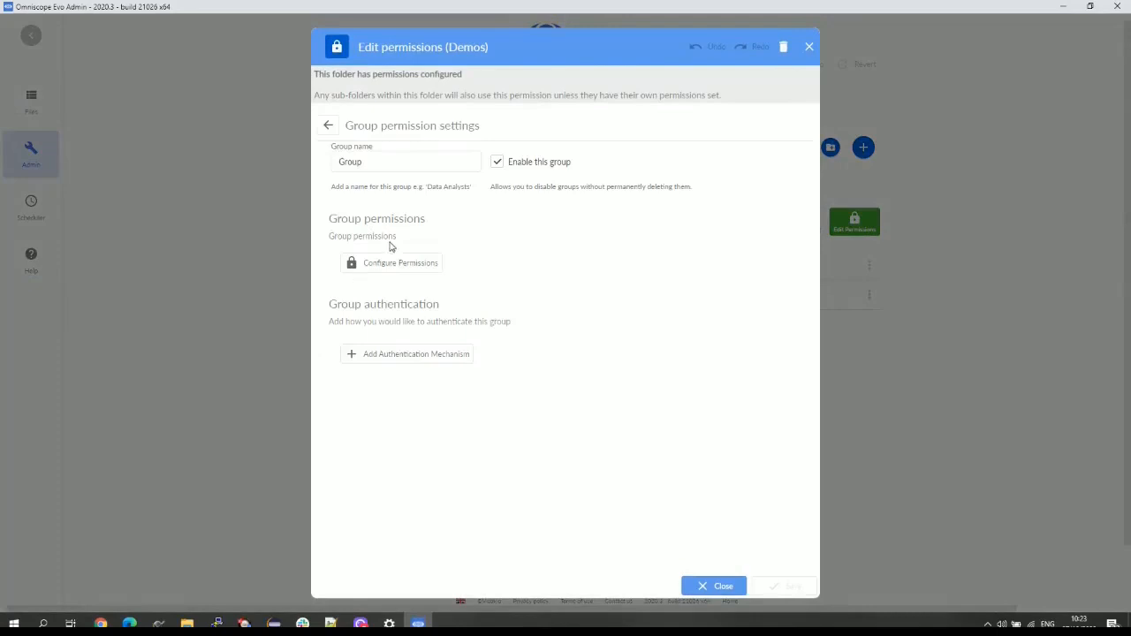
click(411, 360)
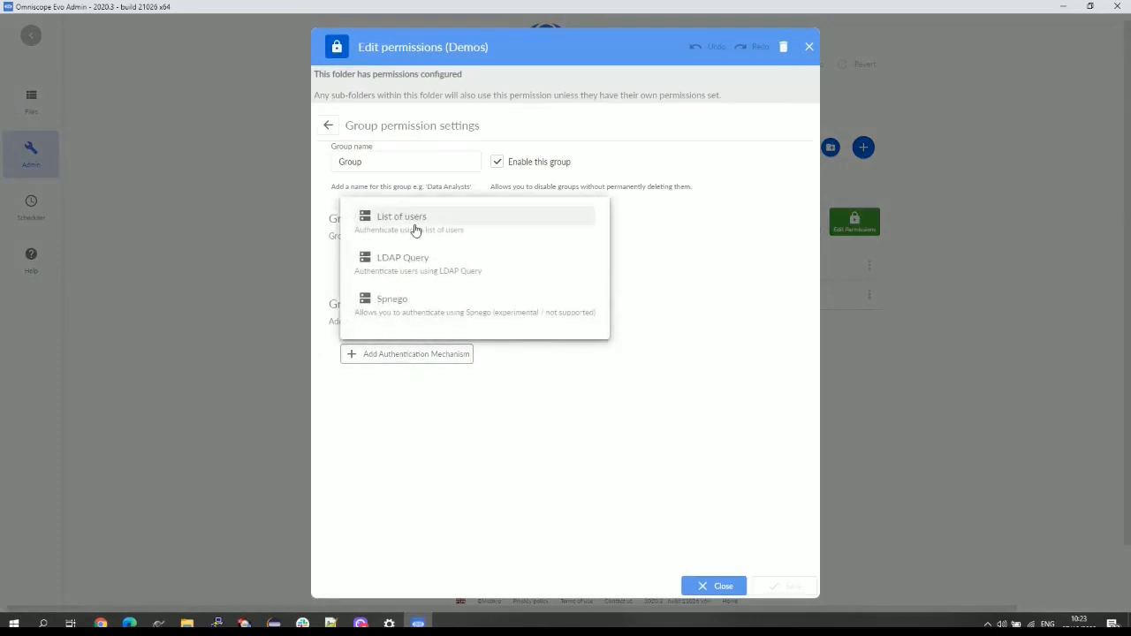
click(415, 228)
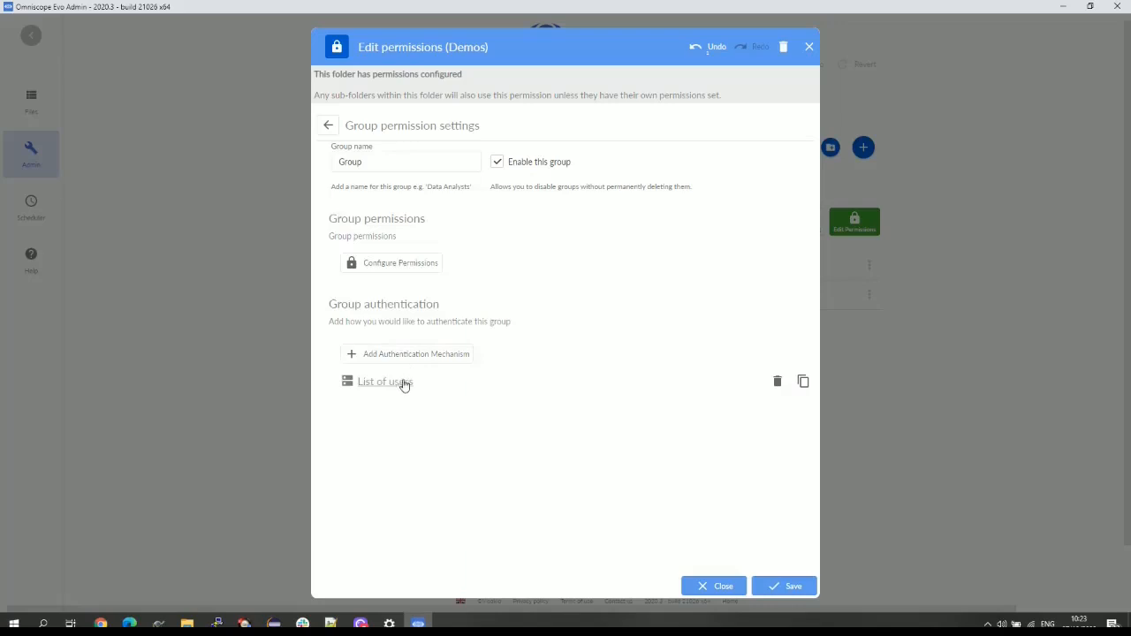
click(403, 382)
click(327, 185)
click(411, 228)
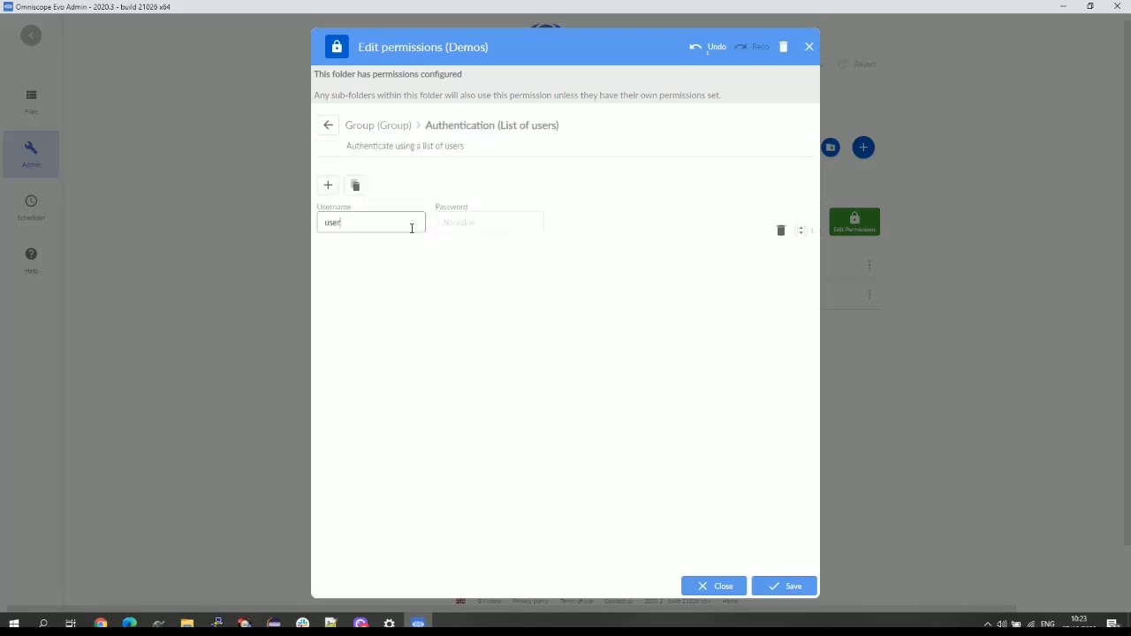
key(Tab)
text(password)
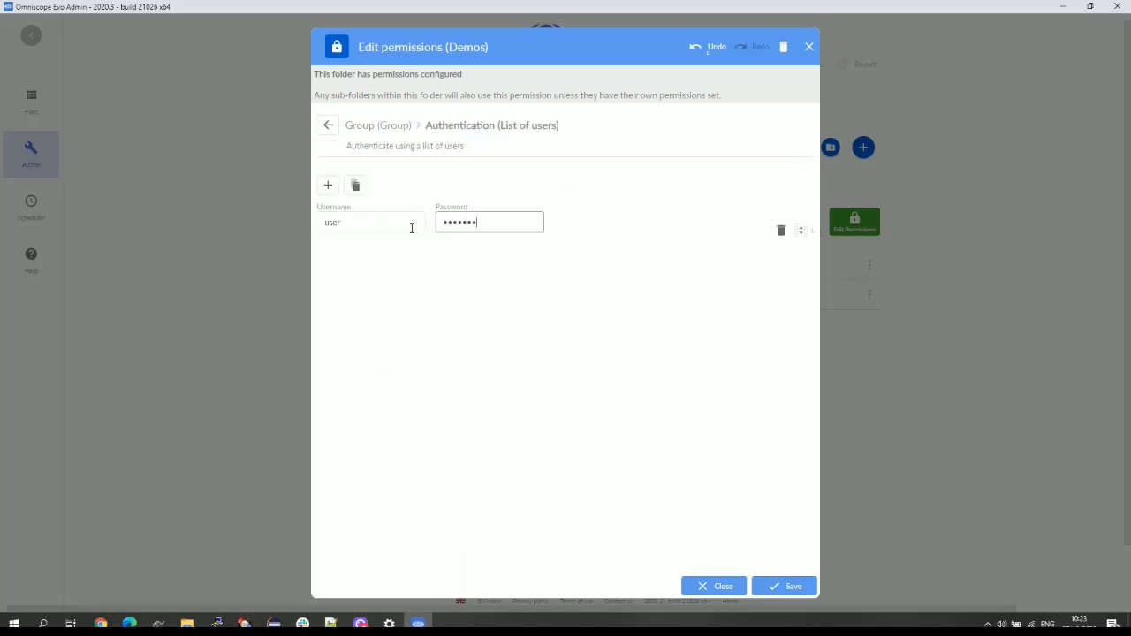
click(790, 586)
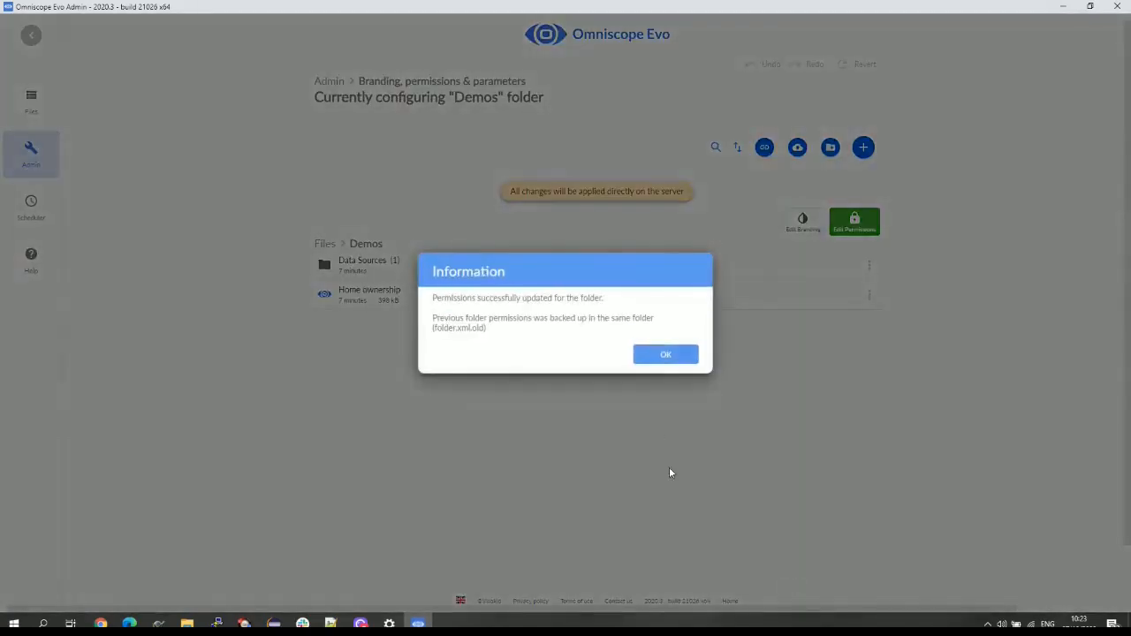
- Set Concurrent Workflow Jobs to 4 in the Advanced settings
click(666, 354)
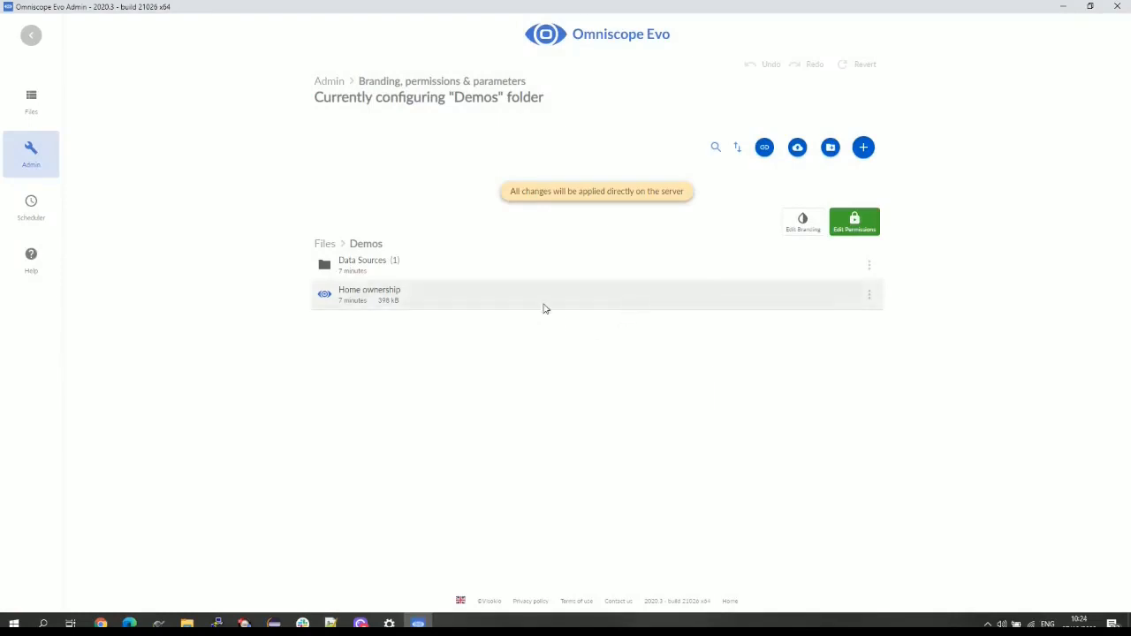
click(324, 82)
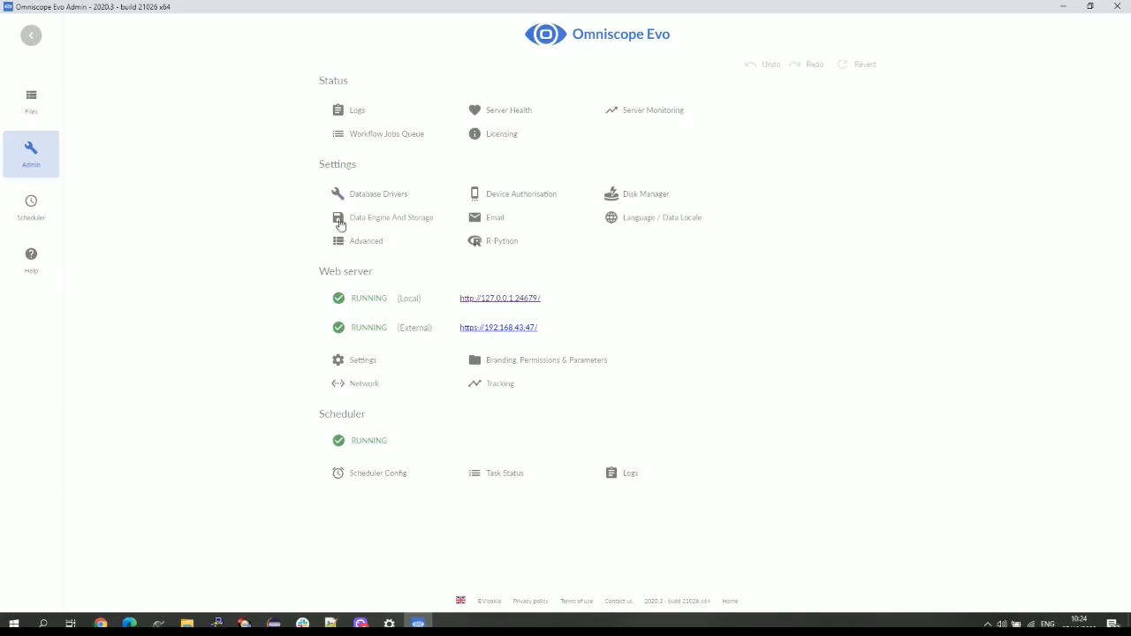
click(378, 245)
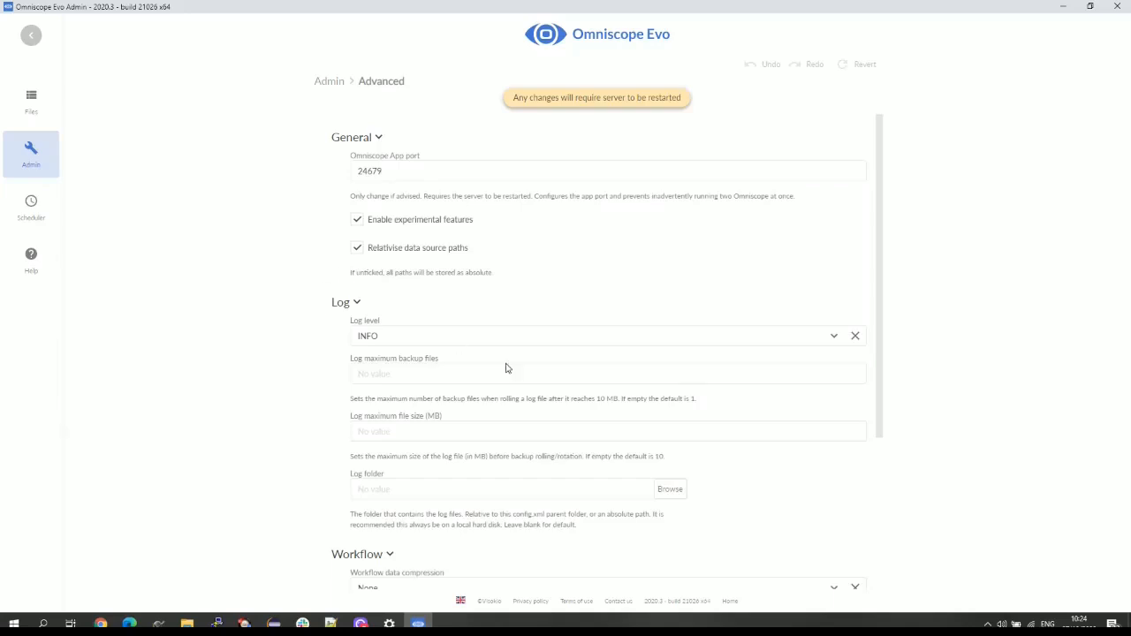
scroll(505, 367, down, 5)
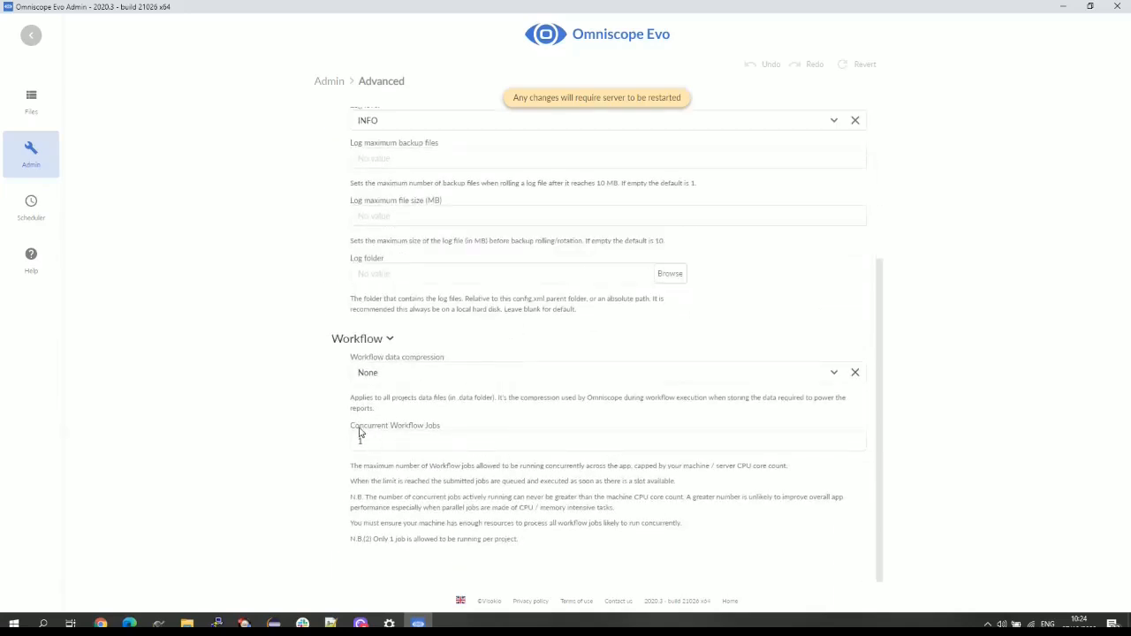
double_click(424, 441)
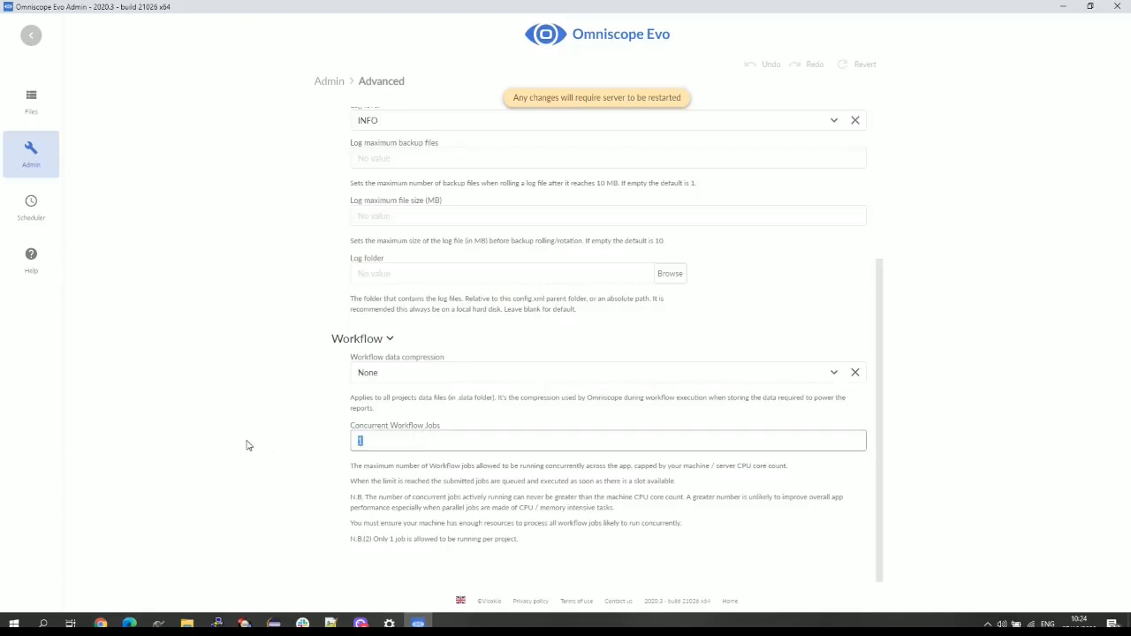
text(4)
- Save and apply the advanced settings to the server, then return to the Admin overview
click(701, 67)
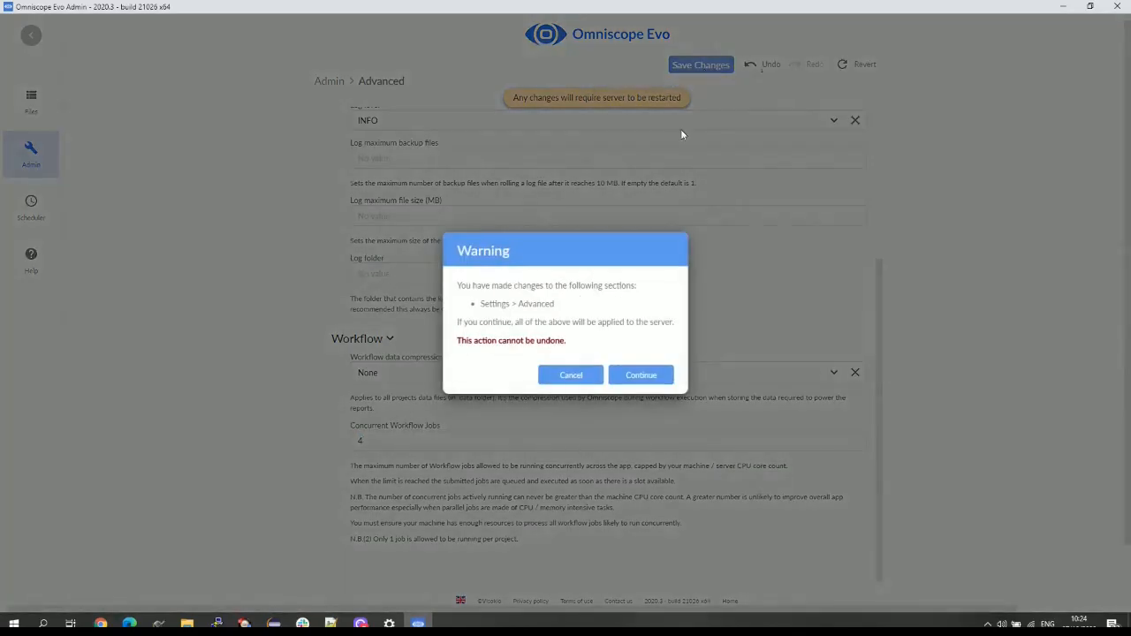
click(633, 386)
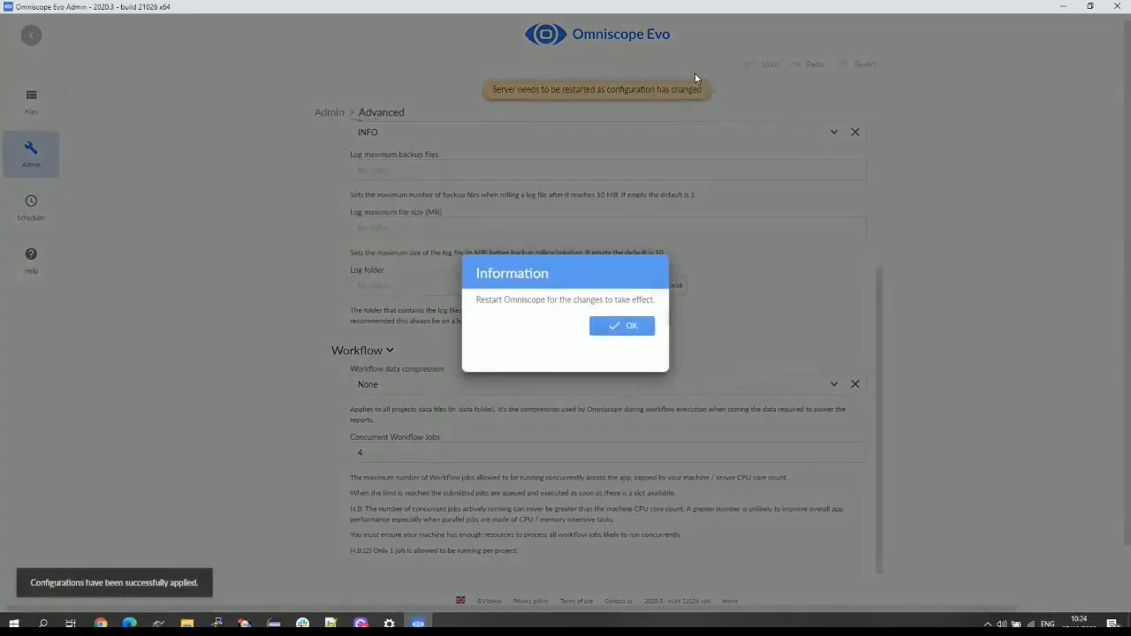
click(624, 327)
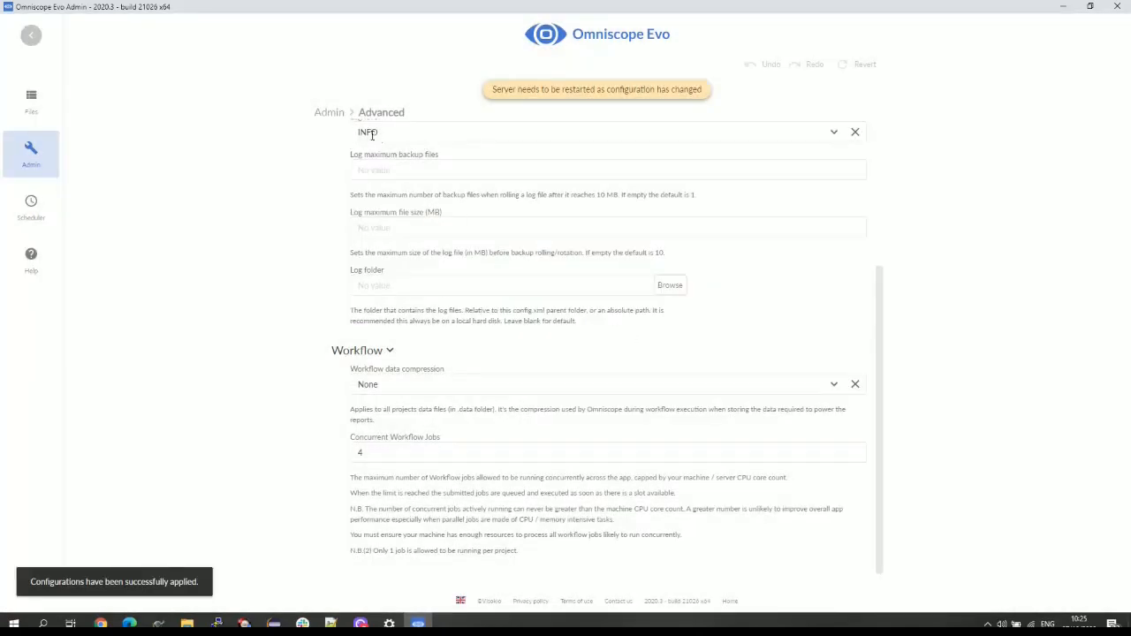
click(328, 112)
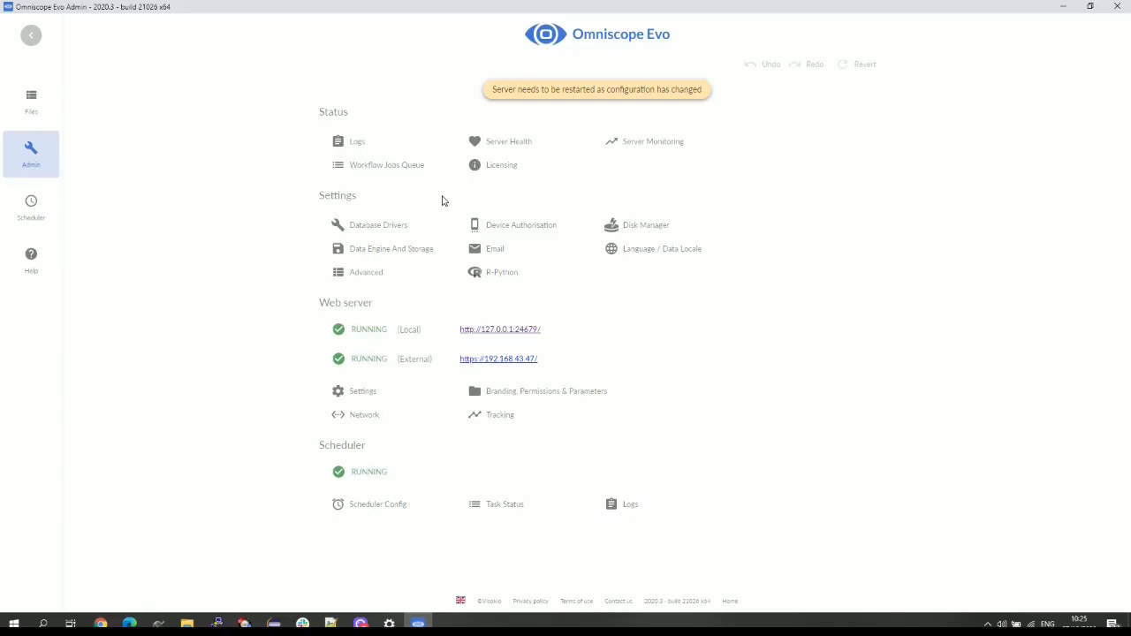
- Open Disk Manager and look through the Disk status and Disk settings sections
click(632, 229)
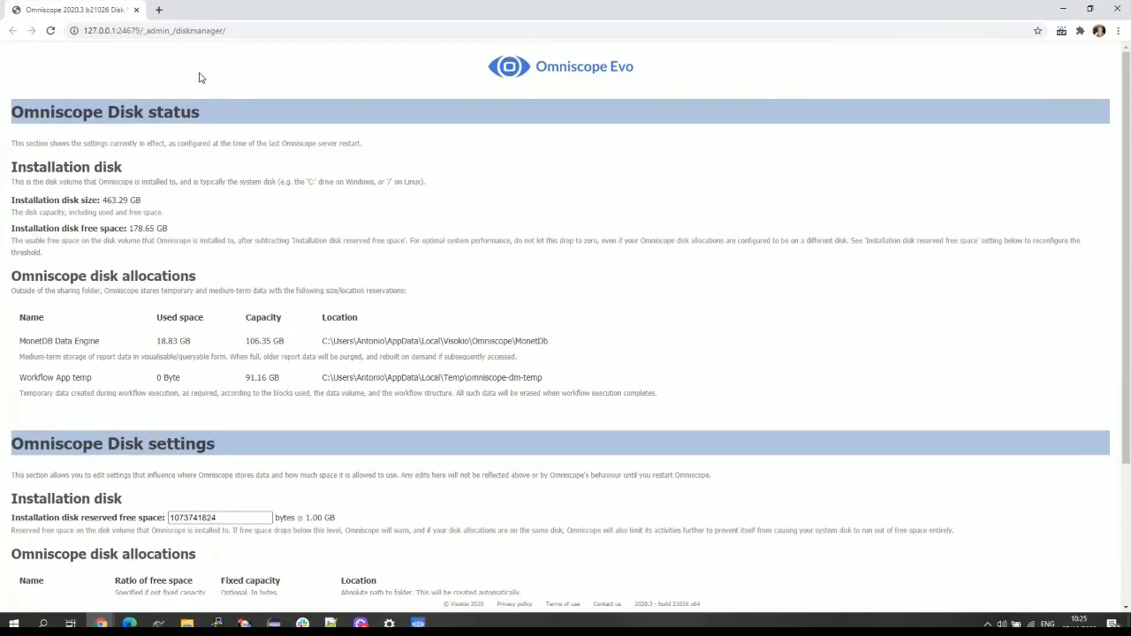
scroll(491, 265, down, 2)
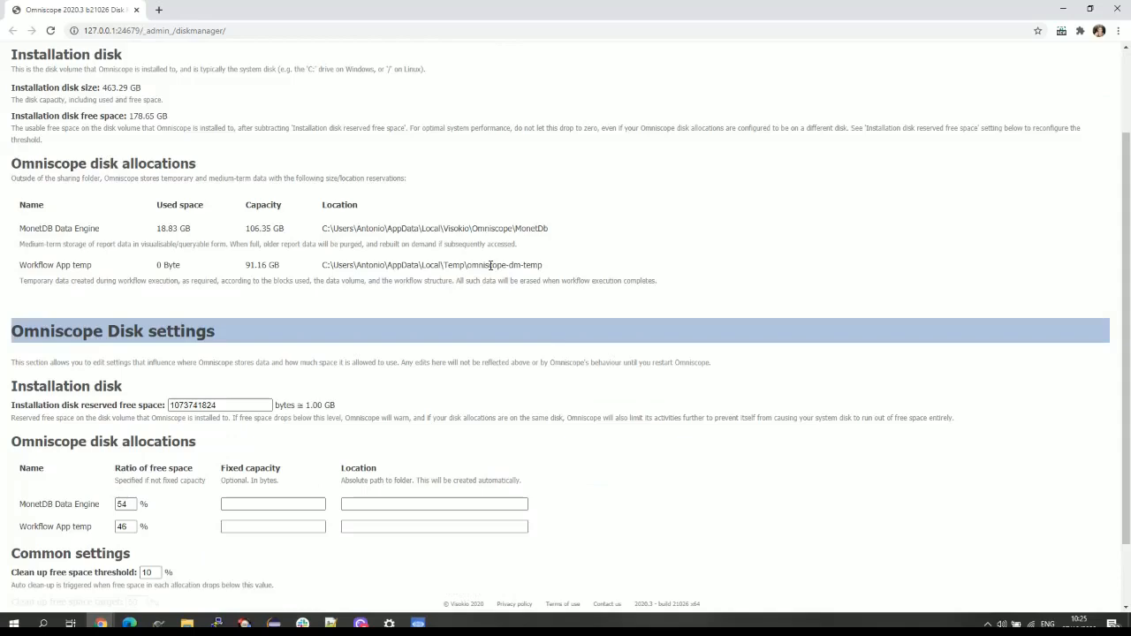
scroll(490, 265, up, 2)
scroll(491, 265, down, 3)
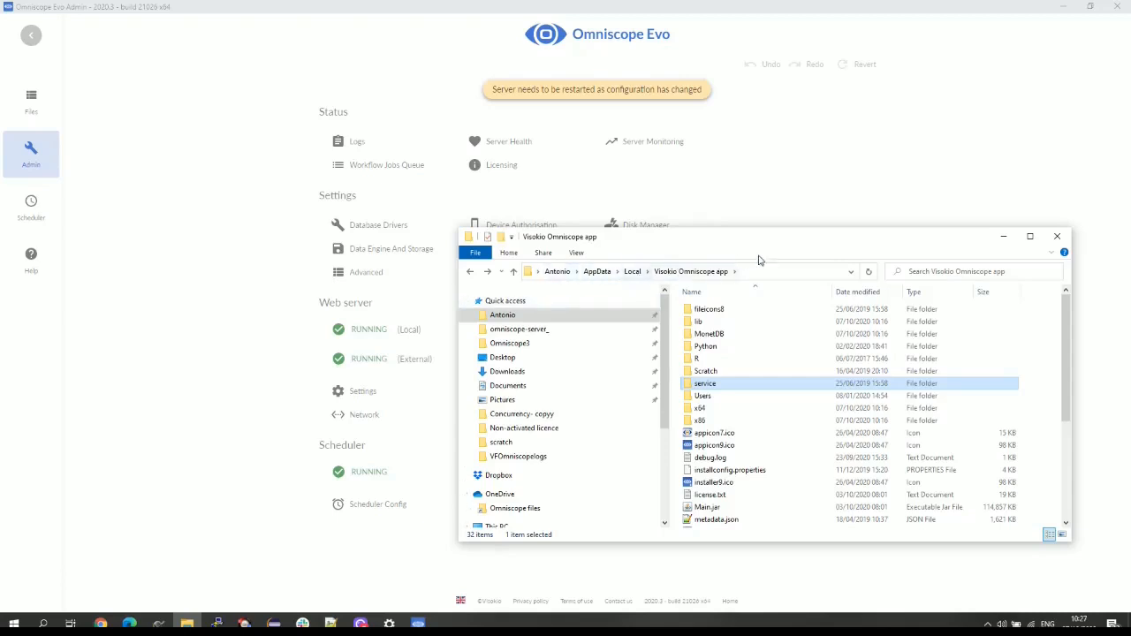
- Open the service folder in the Visokio Omniscope app folder, then minimize Explorer
double_click(715, 387)
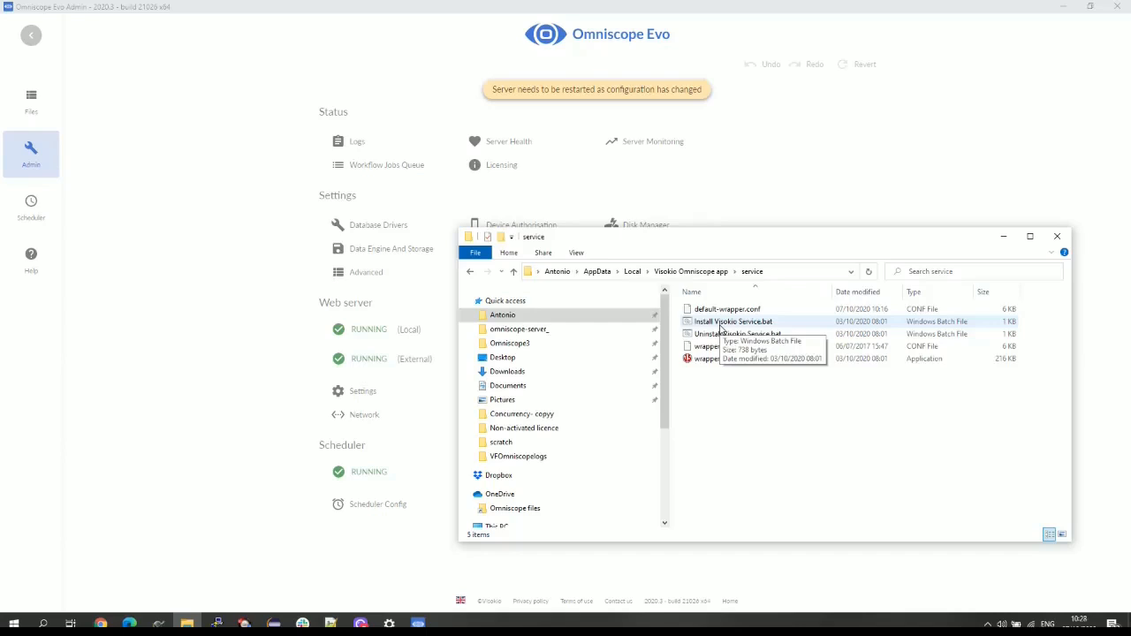
click(1004, 237)
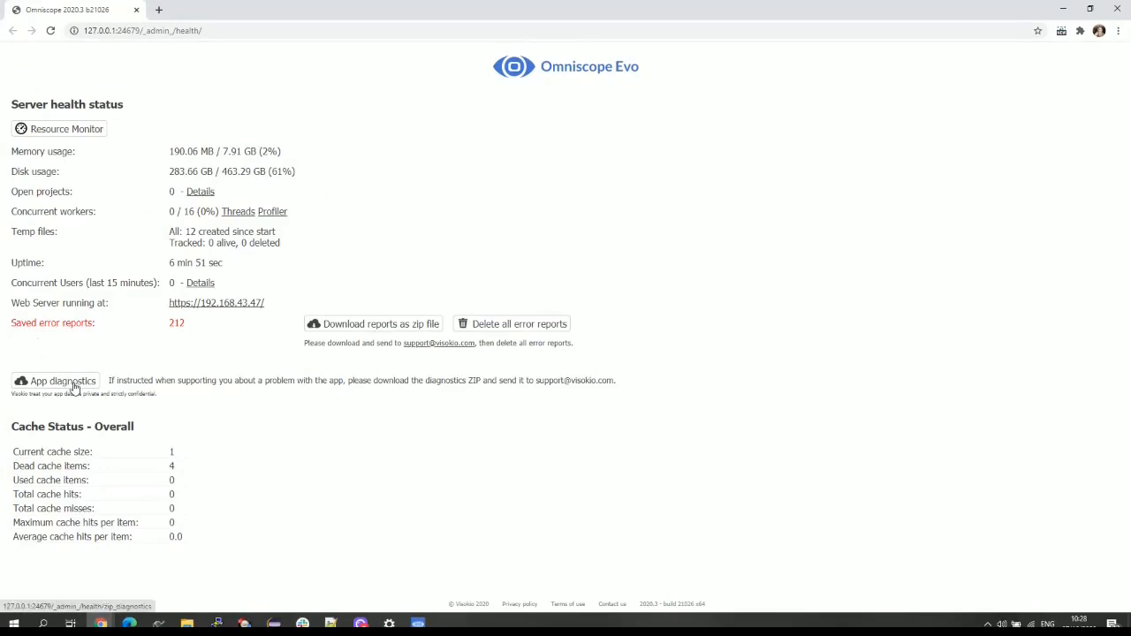
- Download the app diagnostics ZIP from the Server health status page
click(75, 387)
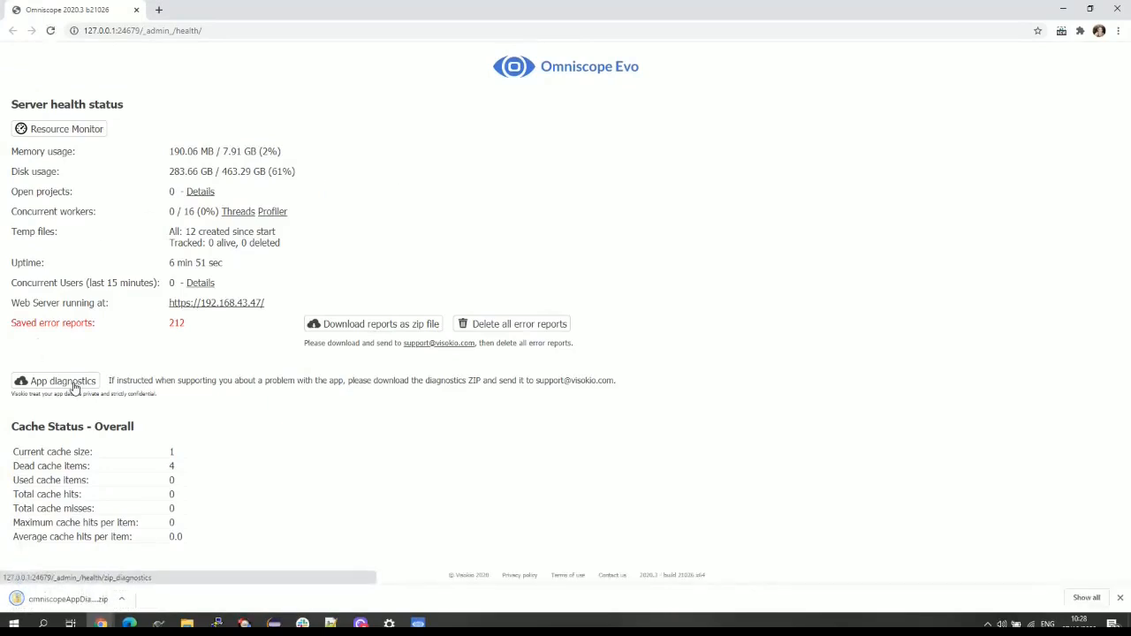